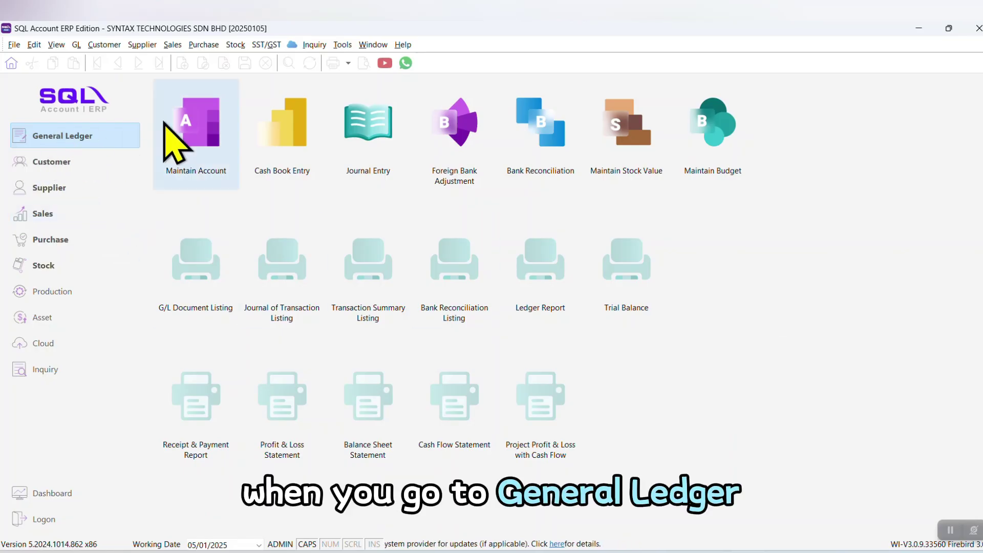
In Maintain Account, collapse the account groups, expand Current Assets and select Cash at Bank
{"action": "left_click", "coordinate": [188, 133]}
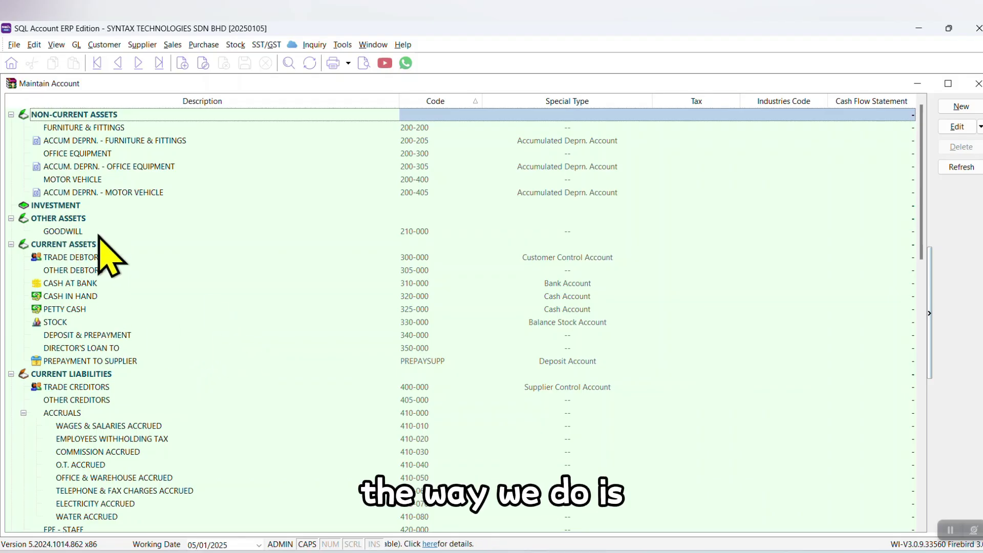
{"action": "left_click", "coordinate": [11, 115]}
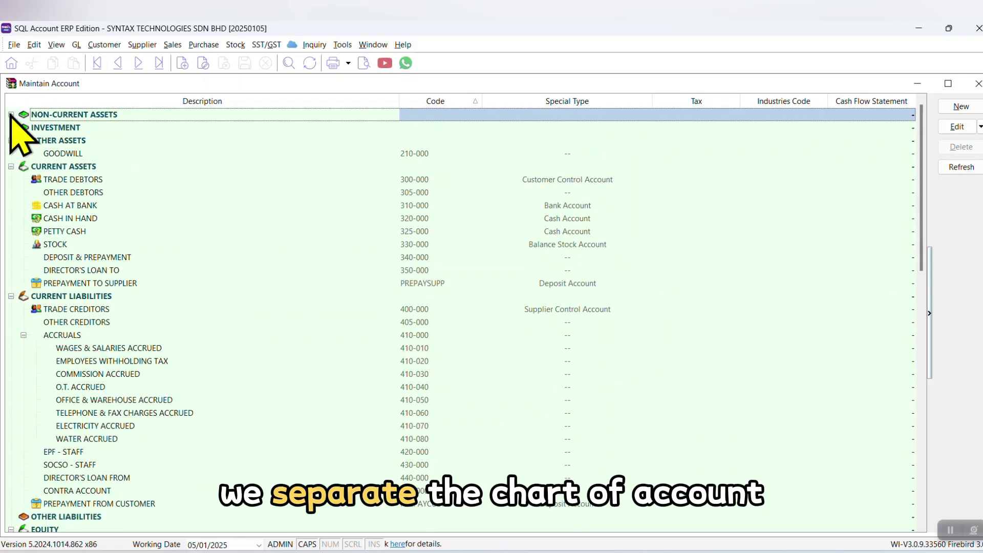
{"action": "left_click", "coordinate": [11, 140]}
{"action": "left_click", "coordinate": [11, 154]}
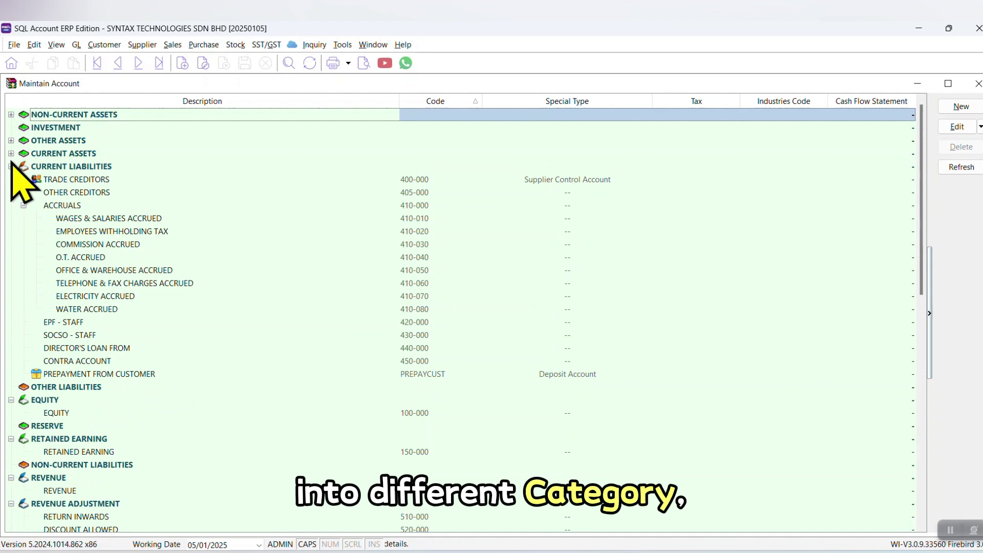
{"action": "left_click", "coordinate": [11, 166]}
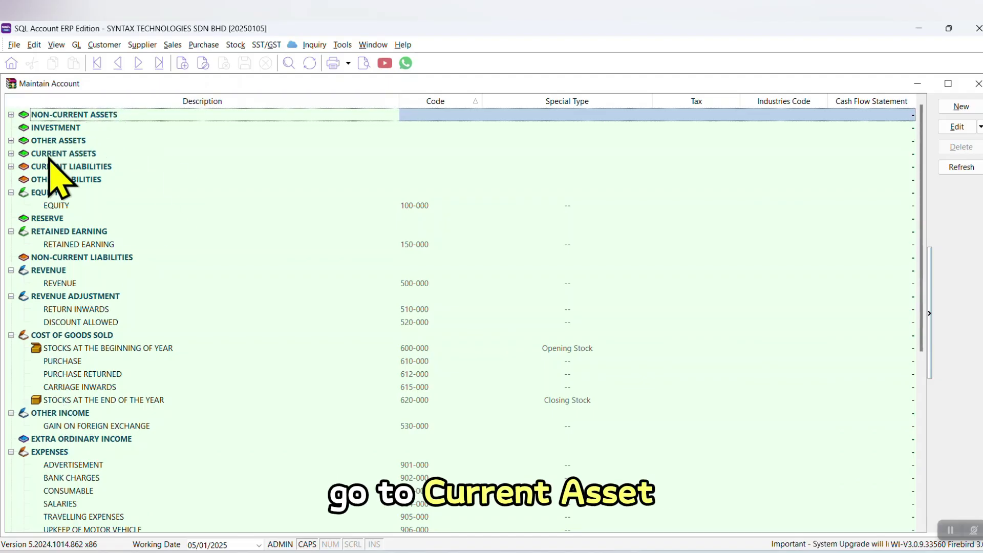
{"action": "left_click", "coordinate": [11, 153]}
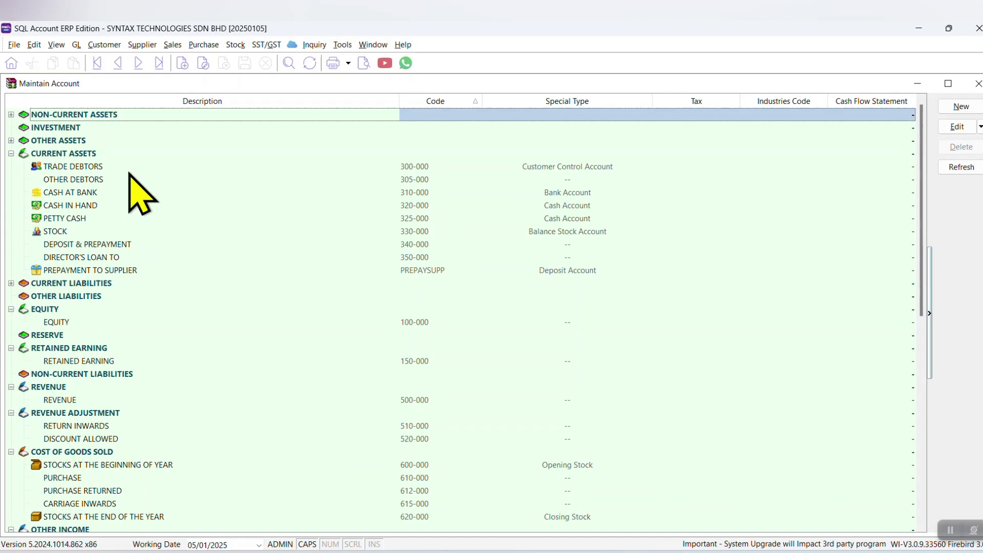
{"action": "left_click", "coordinate": [74, 192]}
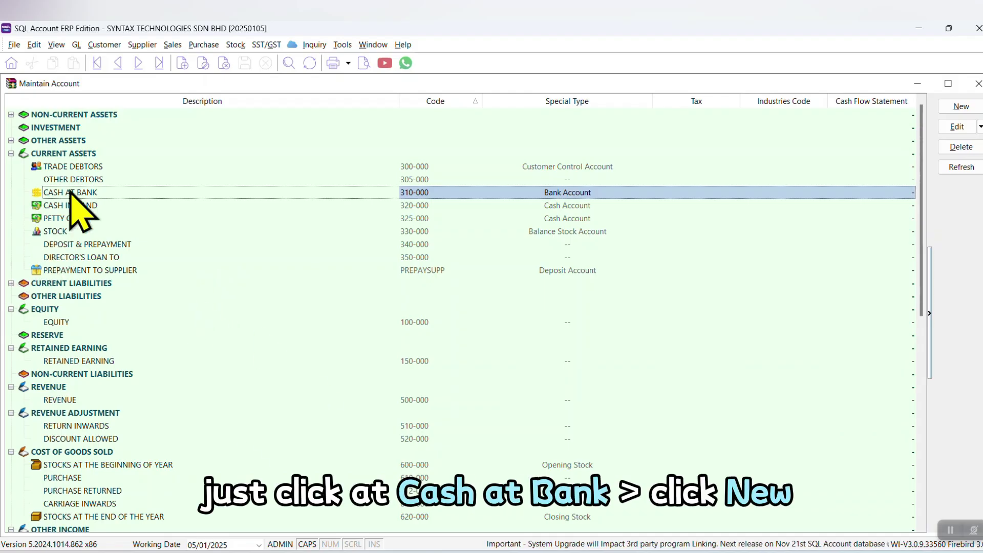
Create bank account 310-001 MAYBANK under Cash at Bank, with its account number on line two
{"action": "left_click", "coordinate": [958, 106]}
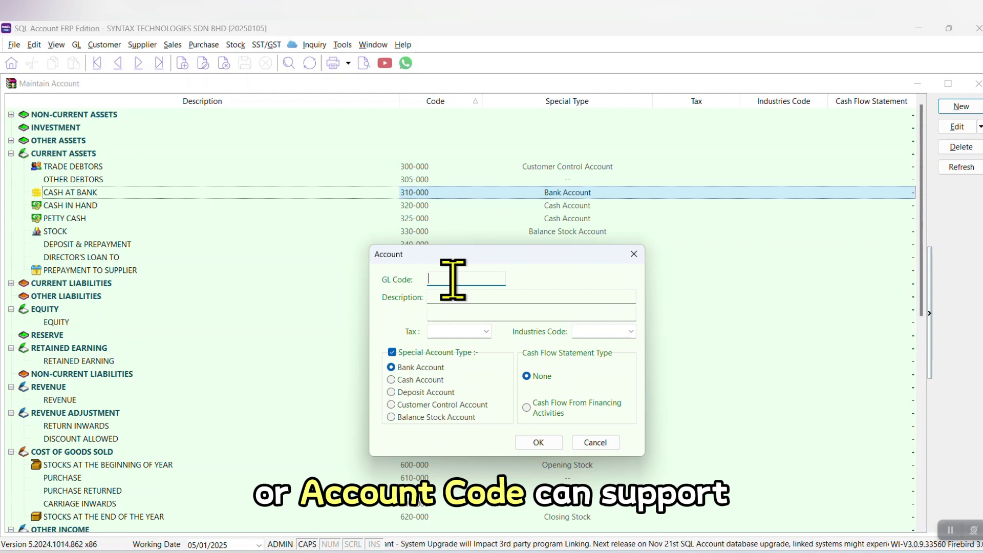
{"action": "type", "text": "7667676"}
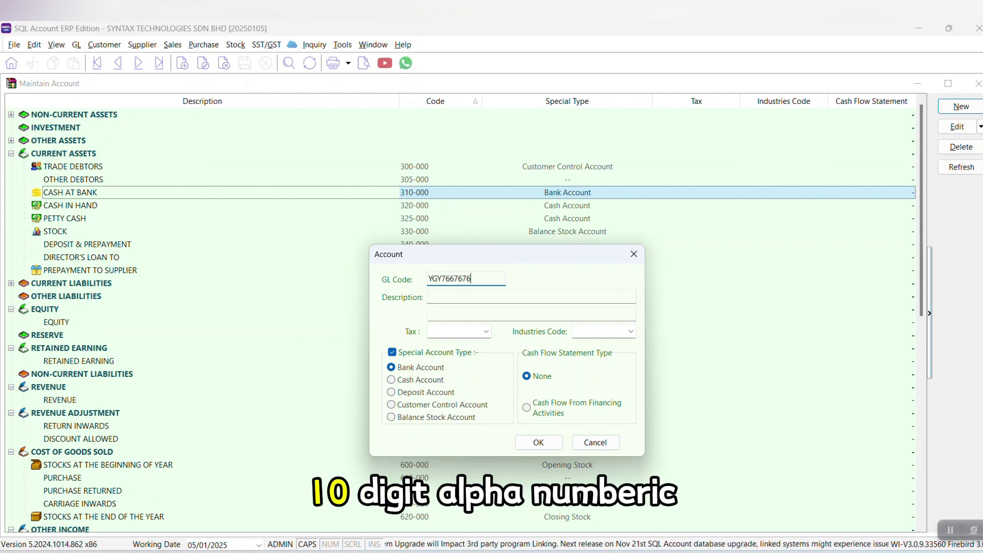
{"action": "key", "text": "BackSpace"}
{"action": "key", "text": "BackSpace"}
{"action": "key", "text": "BackSpace"}
{"action": "key", "text": "BackSpace"}
{"action": "key", "text": "BackSpace"}
{"action": "key", "text": "BackSpace"}
{"action": "key", "text": "BackSpace"}
{"action": "key", "text": "BackSpace"}
{"action": "key", "text": "BackSpace"}
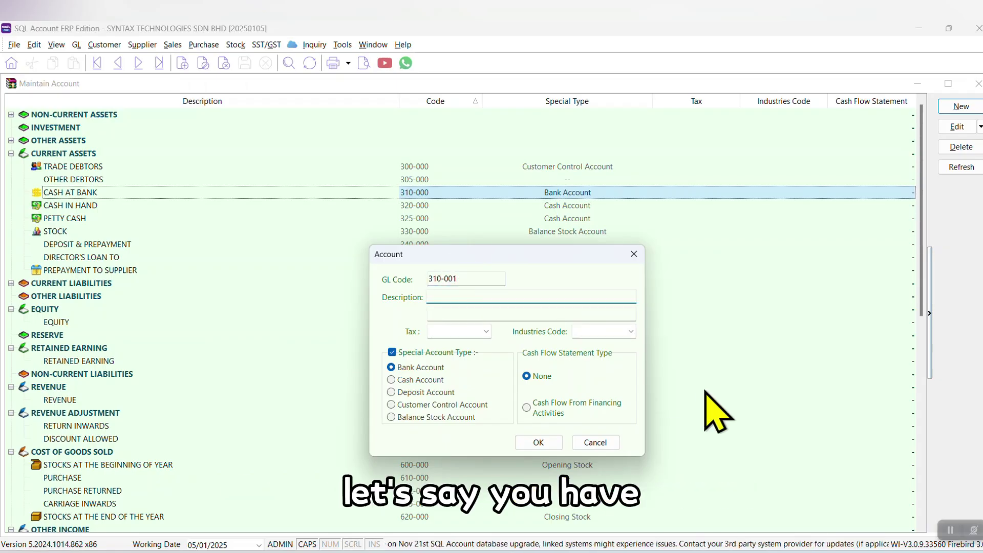
{"action": "type", "text": "MAYB"}
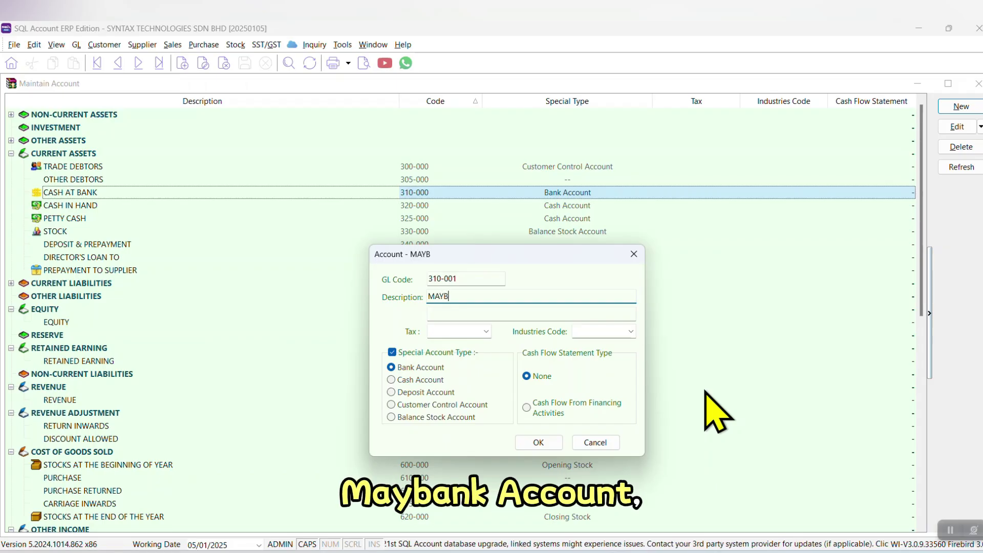
{"action": "type", "text": "ANK"}
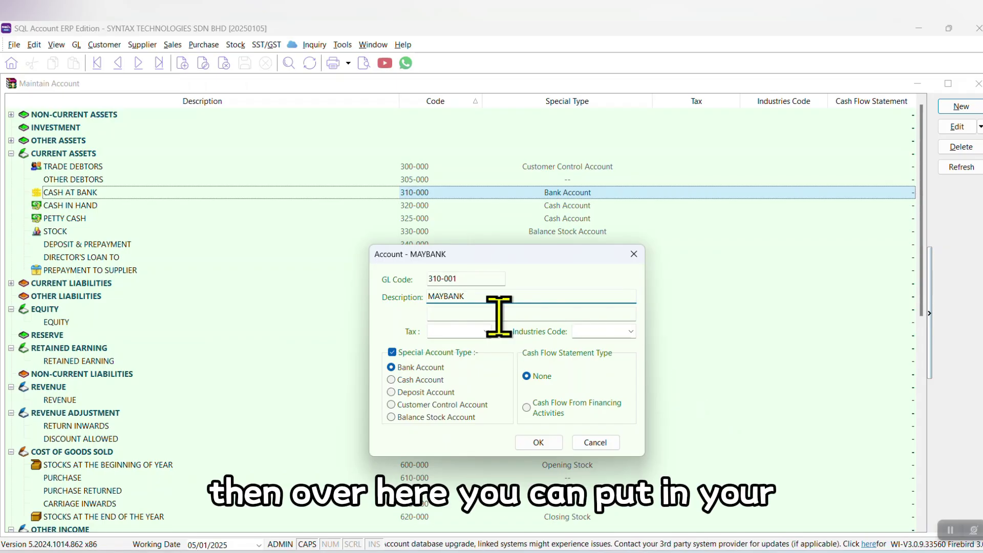
{"action": "left_click", "coordinate": [499, 314]}
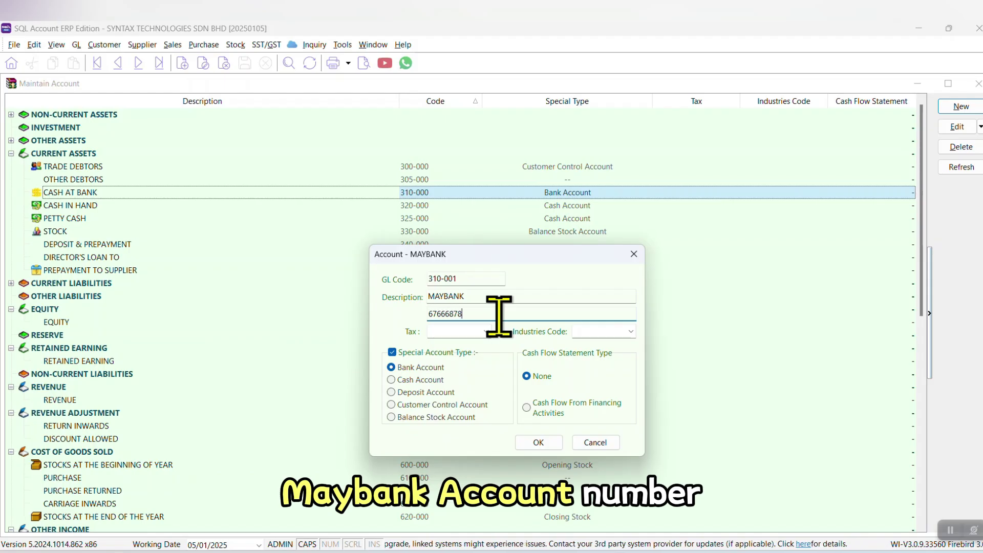
{"action": "left_click", "coordinate": [544, 443]}
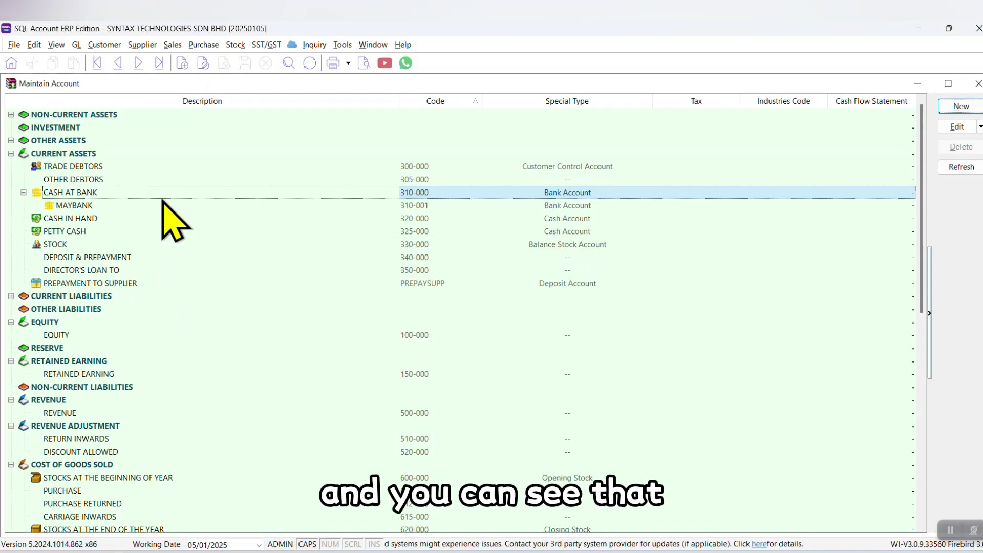
{"action": "left_click", "coordinate": [105, 206]}
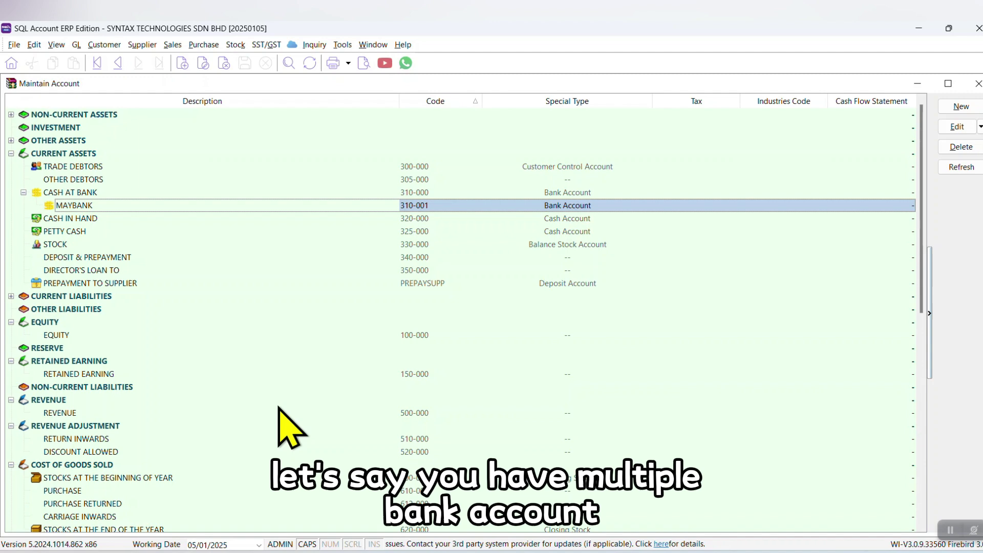
{"action": "left_click", "coordinate": [61, 194]}
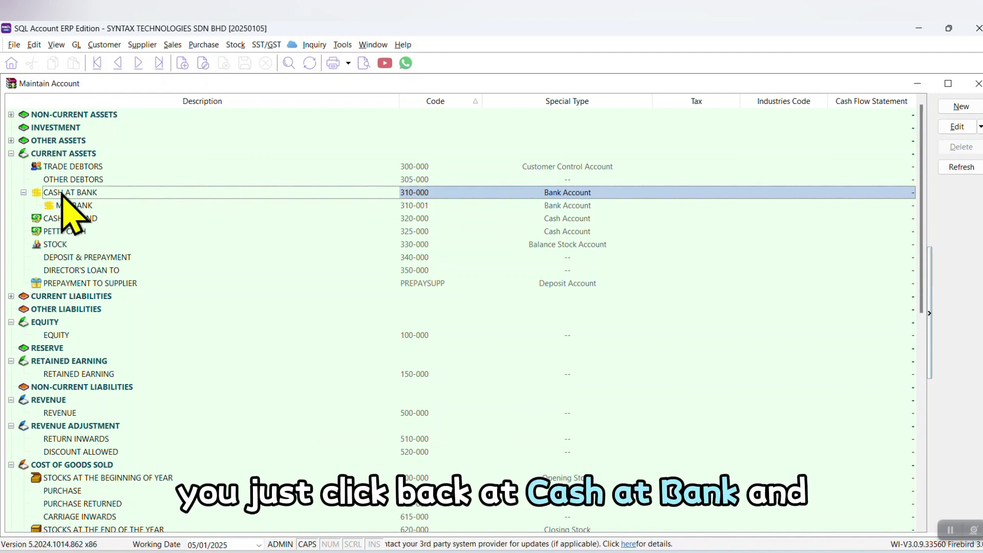
{"action": "key", "text": "Down"}
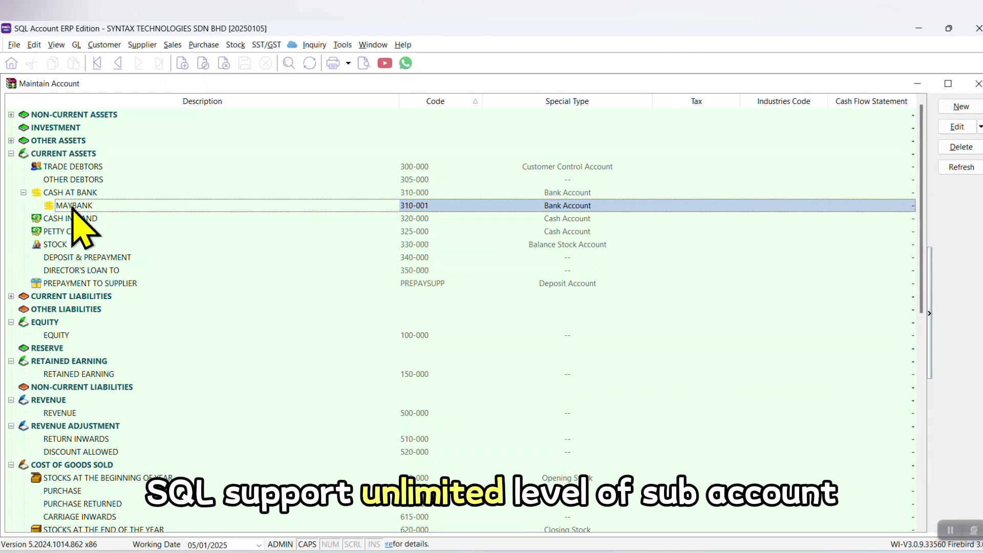
{"action": "scroll", "coordinate": [757, 361], "scroll_direction": "down", "scroll_amount": 10}
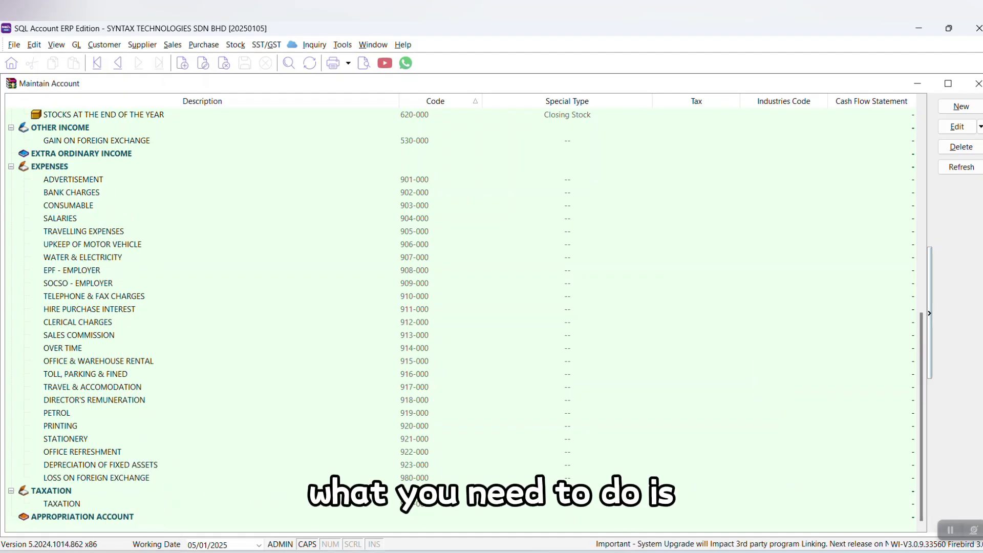
Add expense account 924-000 INDAH WATER under Expenses and select it
{"action": "left_click", "coordinate": [60, 167]}
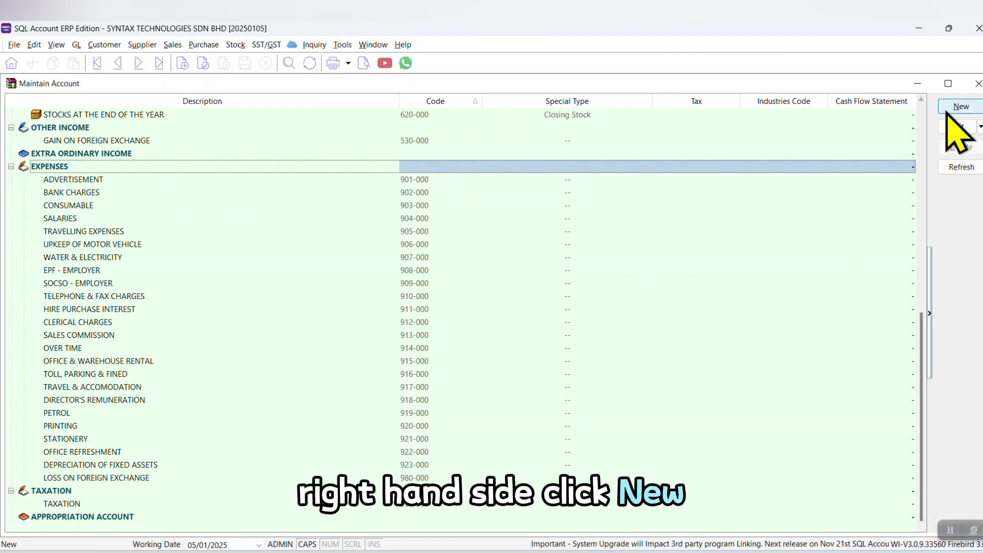
{"action": "left_click", "coordinate": [961, 106]}
{"action": "left_click_drag", "start_coordinate": [663, 276], "coordinate": [740, 258]}
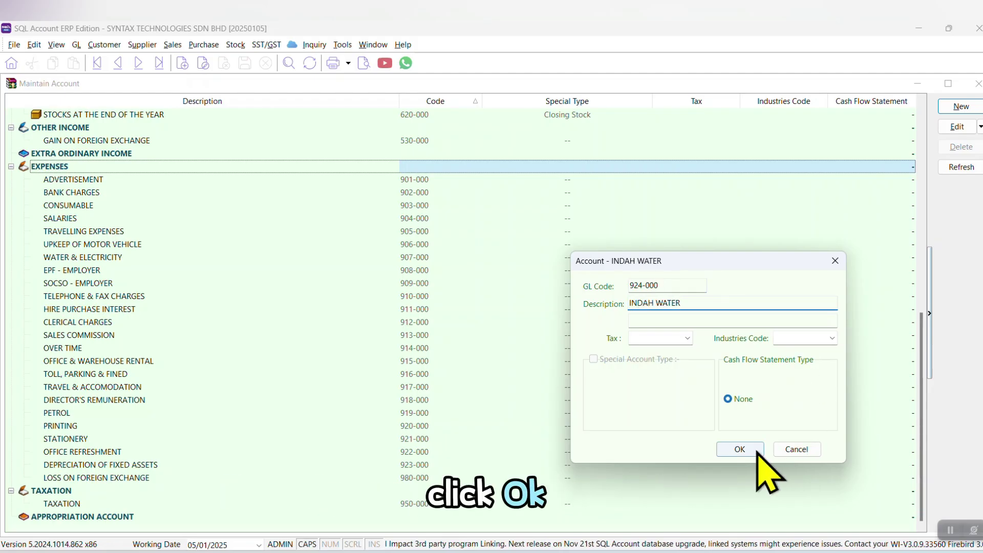
{"action": "left_click", "coordinate": [740, 449]}
{"action": "left_click", "coordinate": [61, 478]}
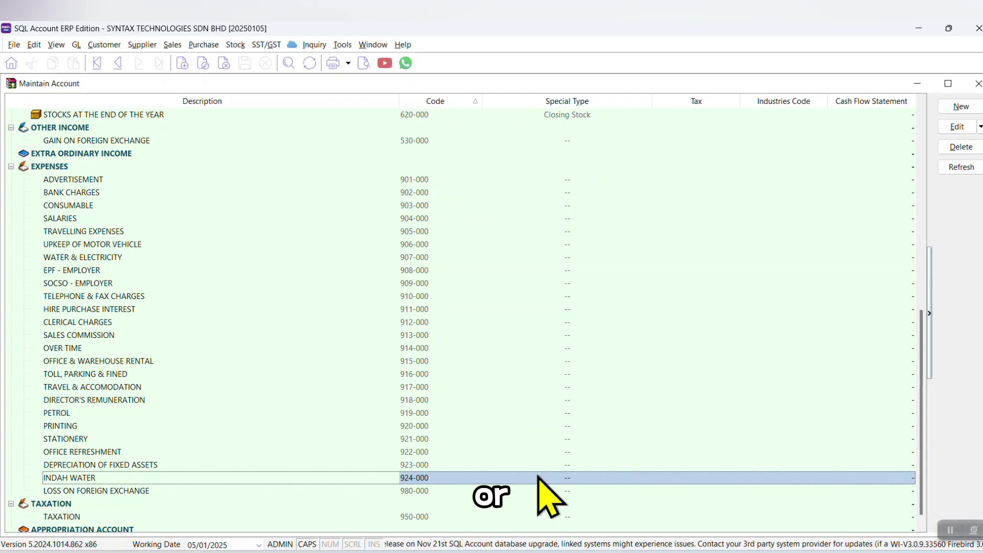
Create a new UNTILITIES expense account, 925-000, under Expenses
{"action": "left_click", "coordinate": [136, 166]}
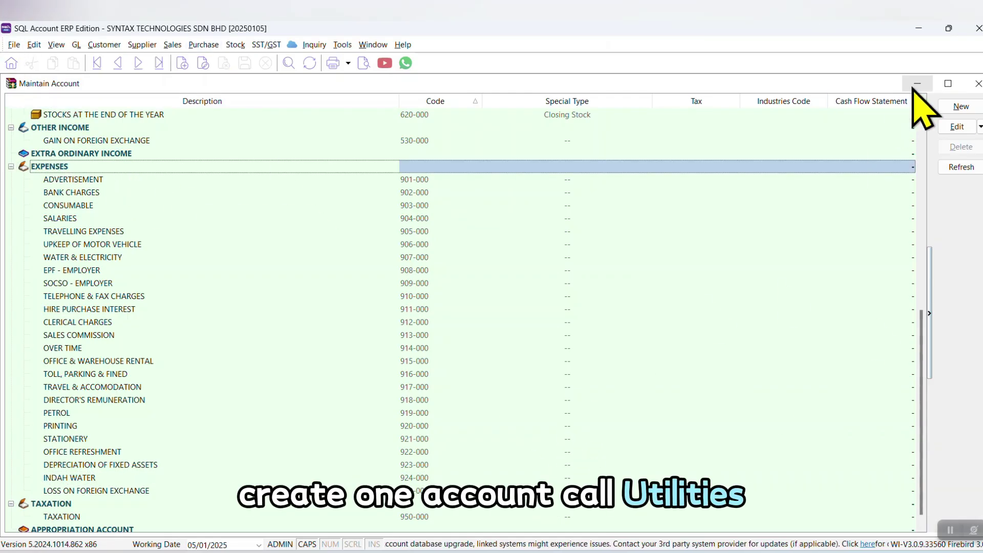
{"action": "left_click", "coordinate": [956, 106]}
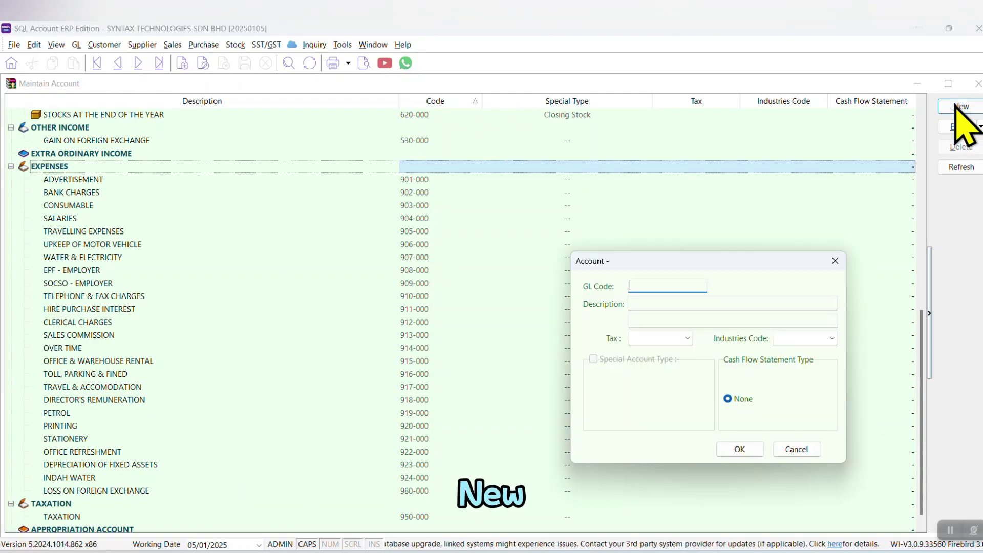
{"action": "type", "text": "925-000"}
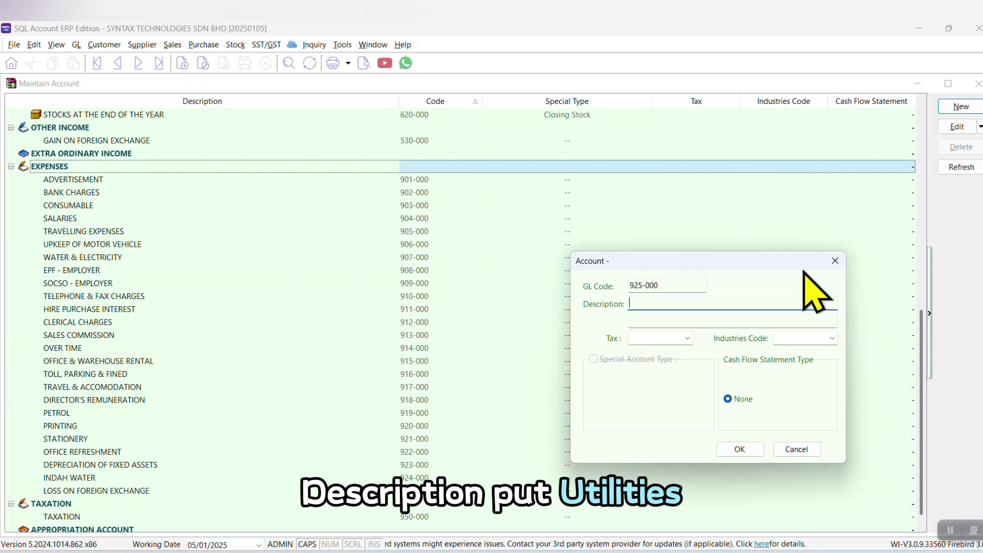
{"action": "type", "text": "UNTILI"}
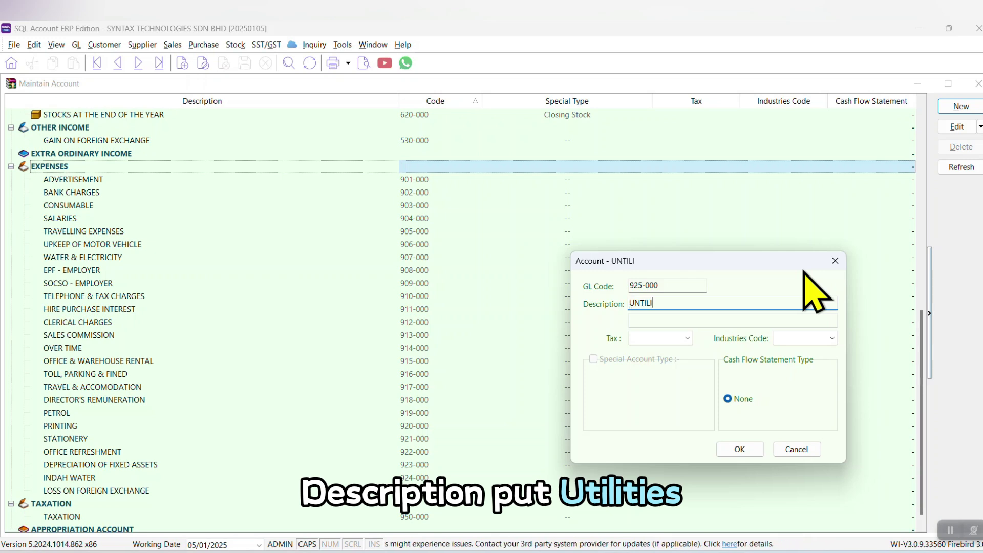
{"action": "type", "text": "TIES"}
{"action": "left_click", "coordinate": [738, 448]}
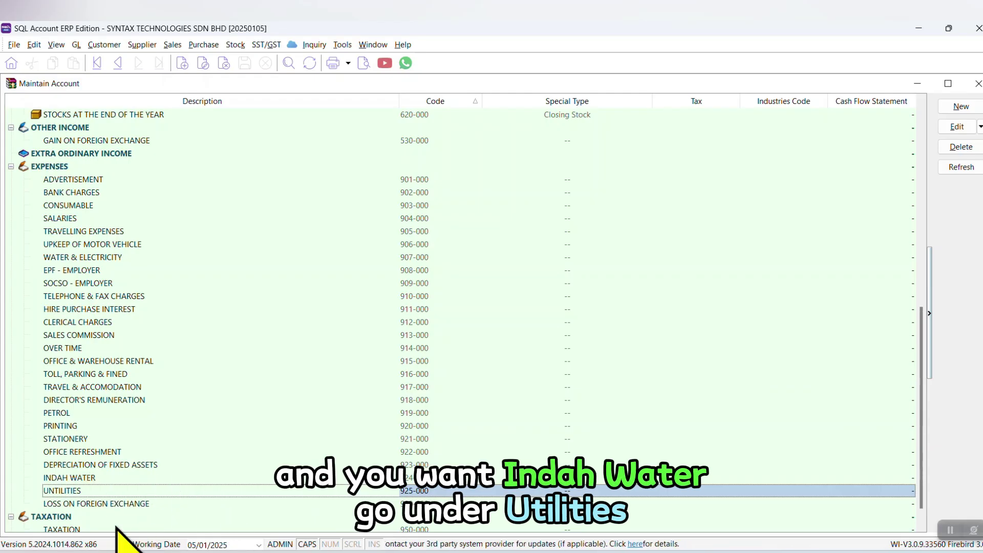
Nest INDAH WATER under UNTILITIES and change its GL code to 925-001
{"action": "left_click", "coordinate": [66, 480]}
{"action": "left_click_drag", "start_coordinate": [66, 480], "coordinate": [93, 492]}
{"action": "left_click", "coordinate": [533, 309]}
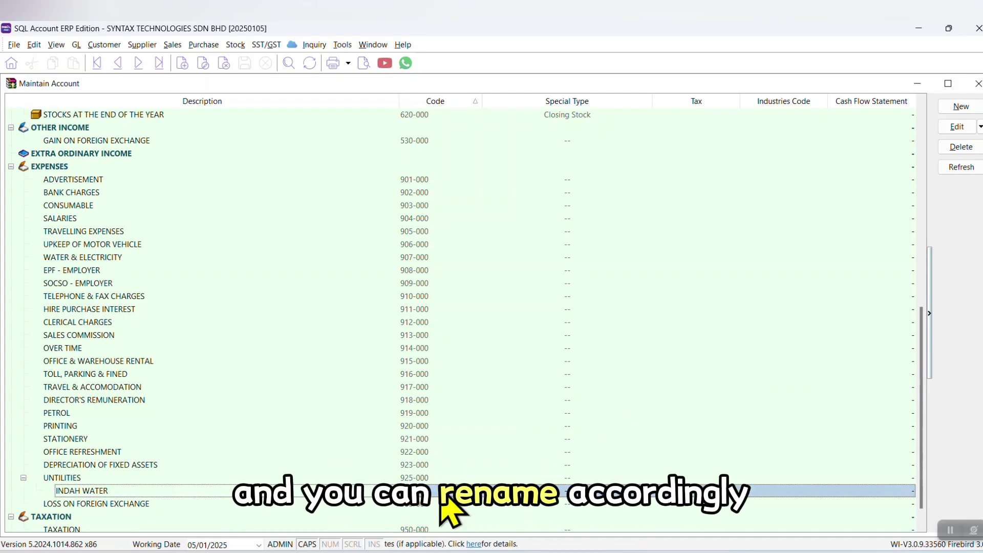
{"action": "left_click", "coordinate": [957, 127]}
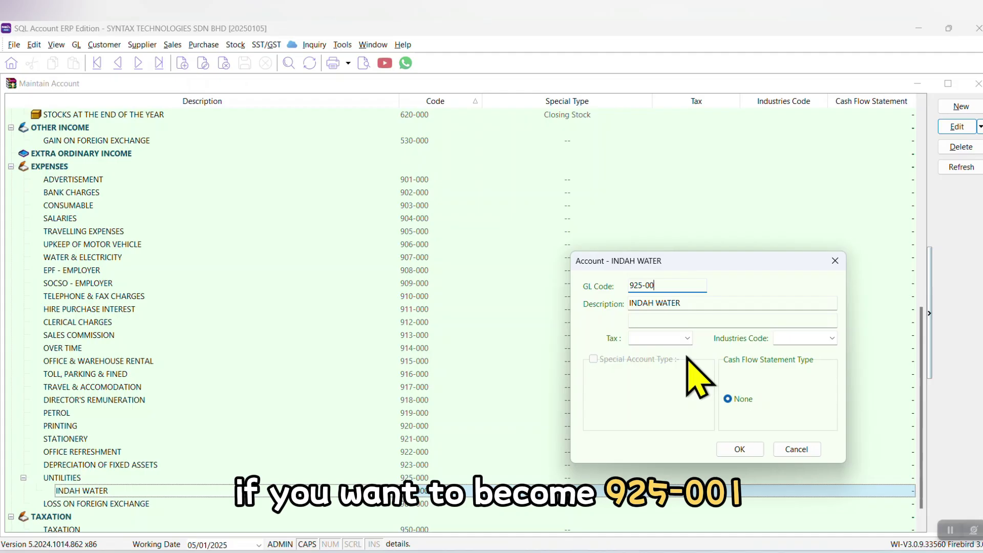
{"action": "type", "text": "925-001"}
{"action": "left_click", "coordinate": [740, 449]}
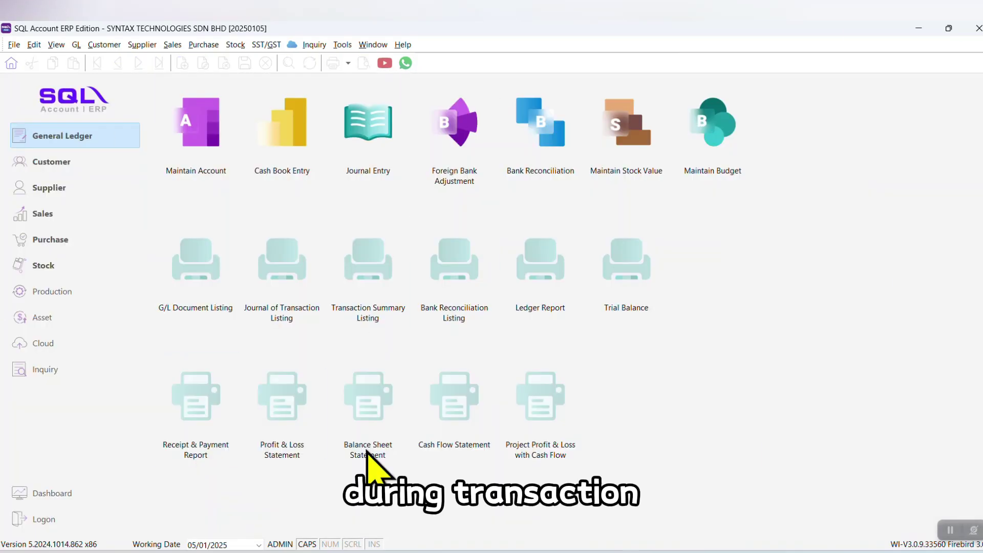
Start a new payment voucher addressed to INDAH WATER BILL-JAN 2025
{"action": "left_click", "coordinate": [264, 146]}
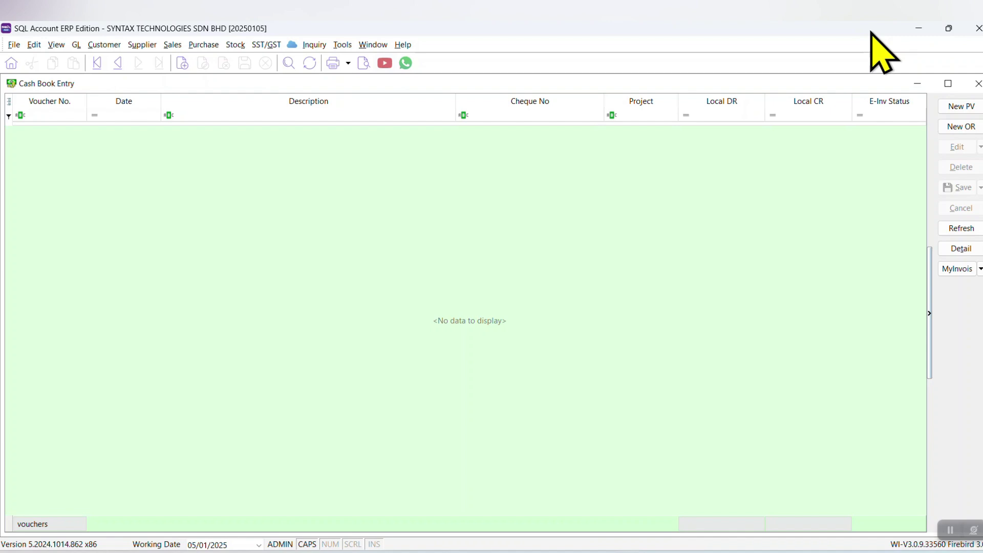
{"action": "left_click", "coordinate": [954, 108]}
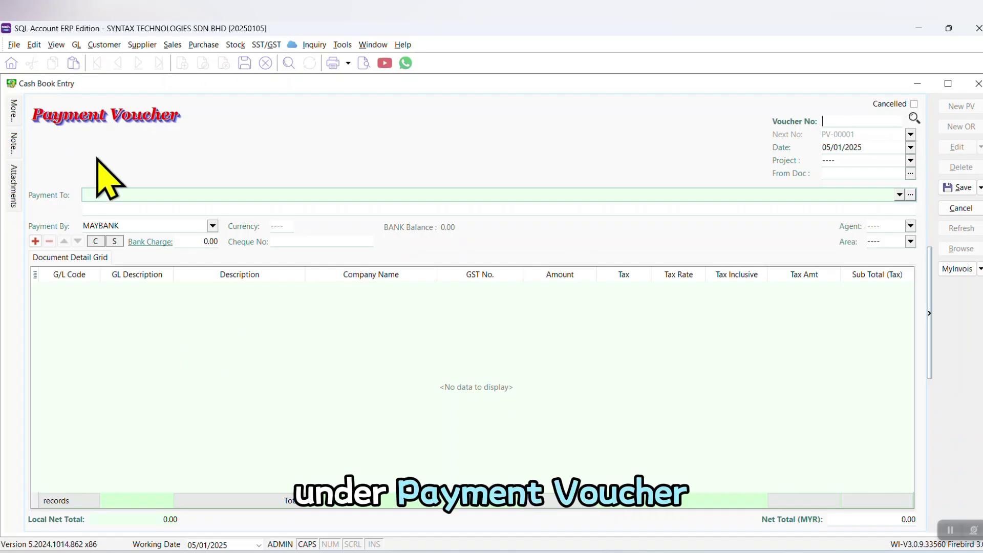
{"action": "left_click", "coordinate": [102, 195]}
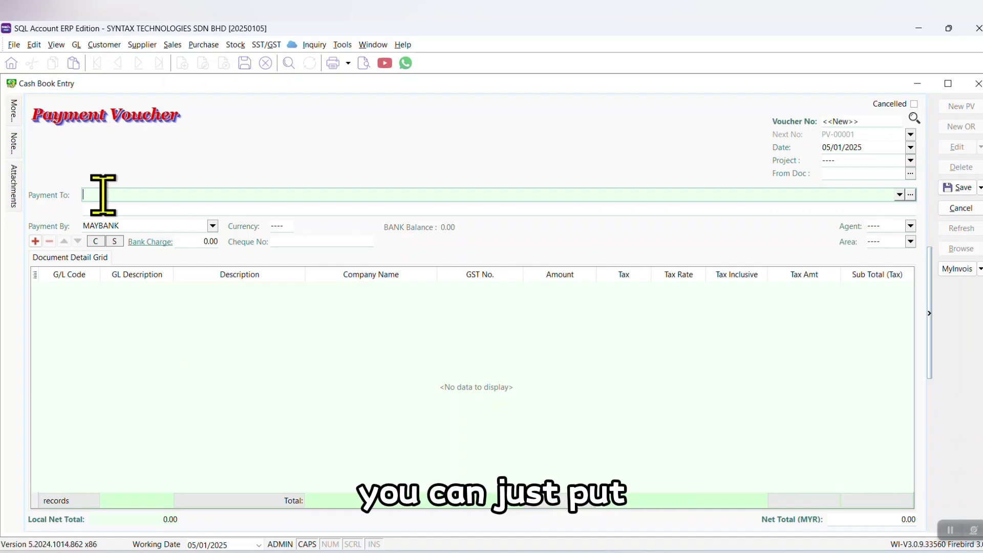
{"action": "type", "text": "INDAH WATER"}
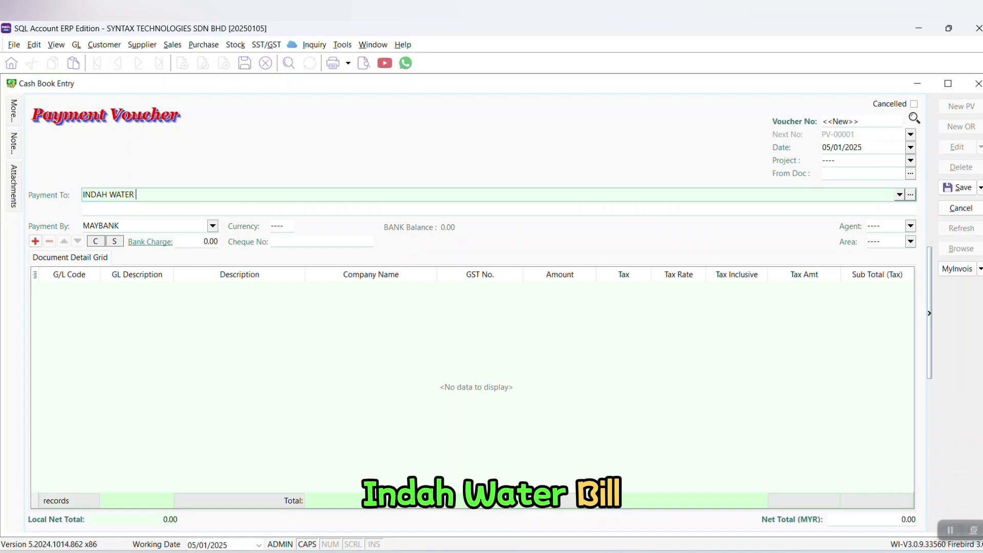
{"action": "type", "text": "BILL-JAN 2"}
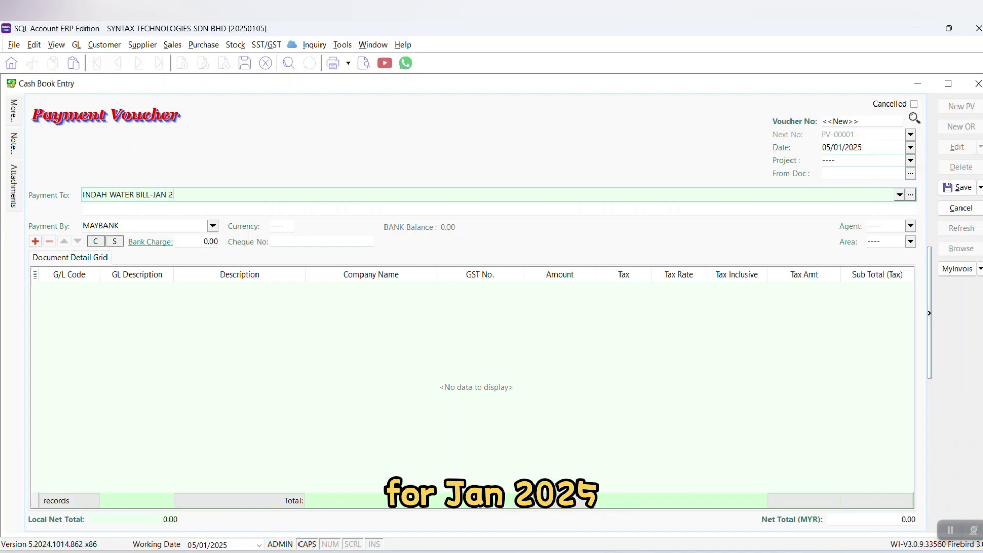
{"action": "type", "text": "025"}
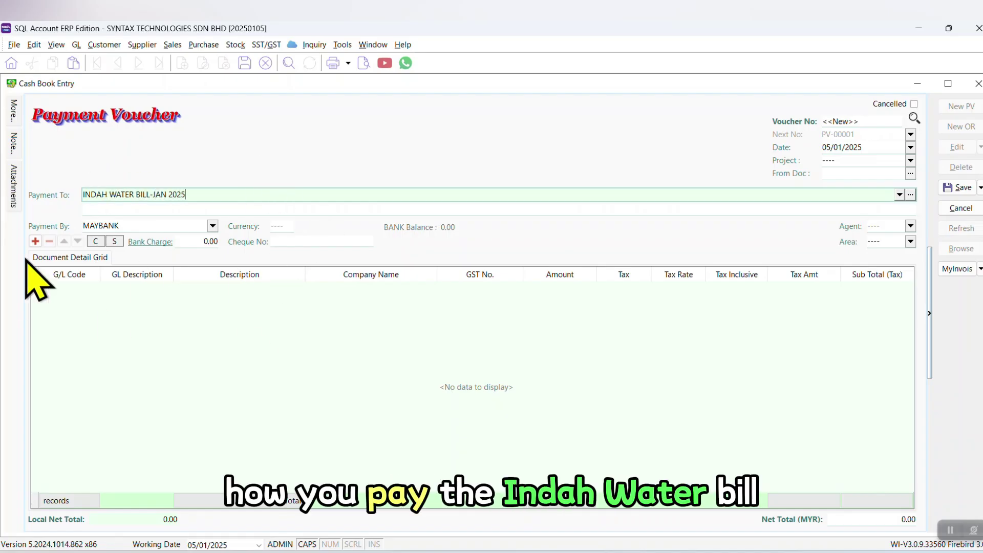
Set the voucher's Payment By to MAYBANK and cheque number FPX78778
{"action": "left_click", "coordinate": [212, 226]}
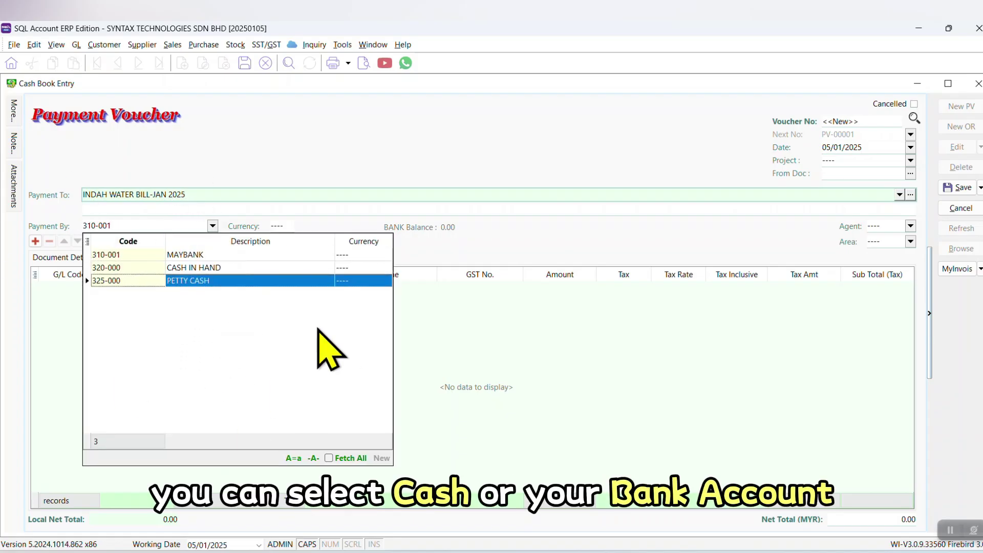
{"action": "left_click", "coordinate": [180, 256]}
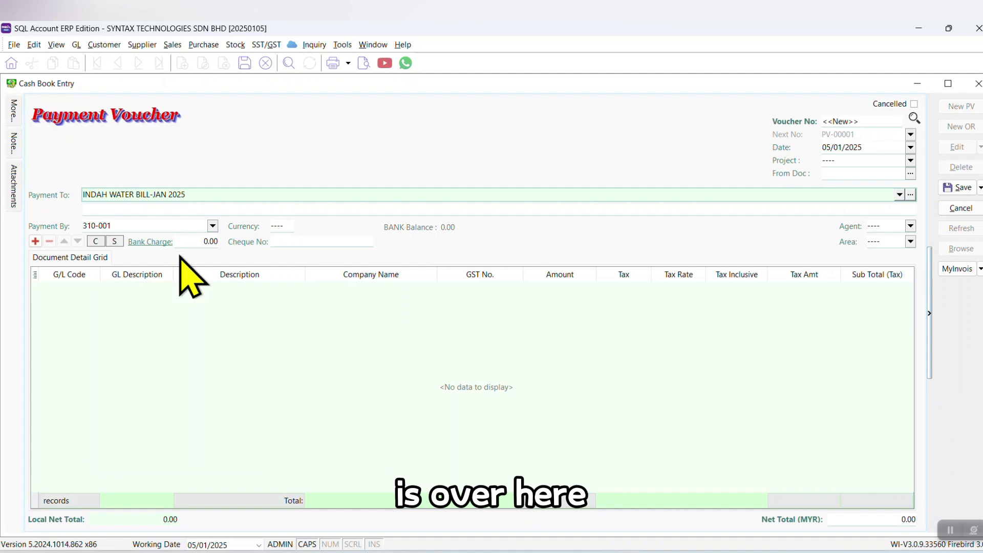
{"action": "left_click", "coordinate": [309, 243]}
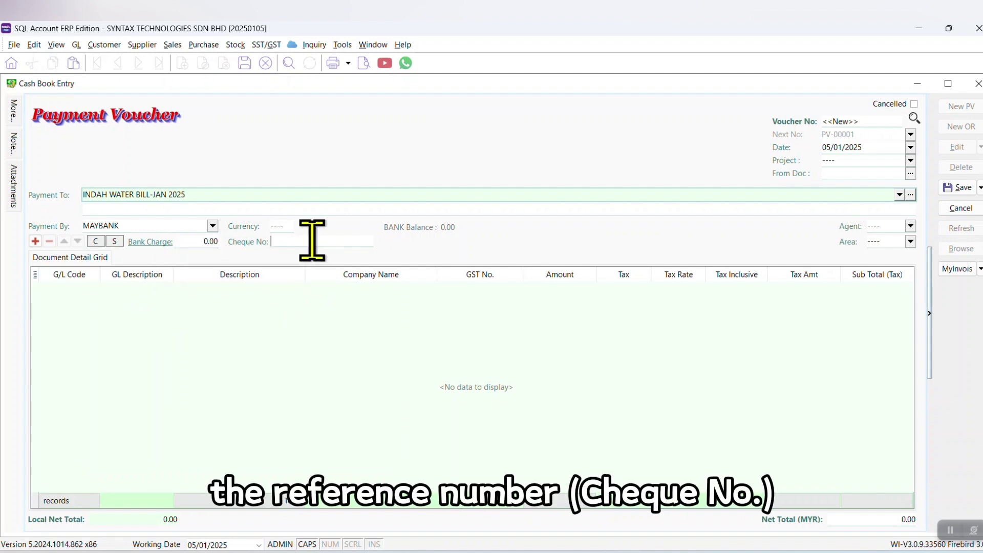
{"action": "type", "text": "FP"}
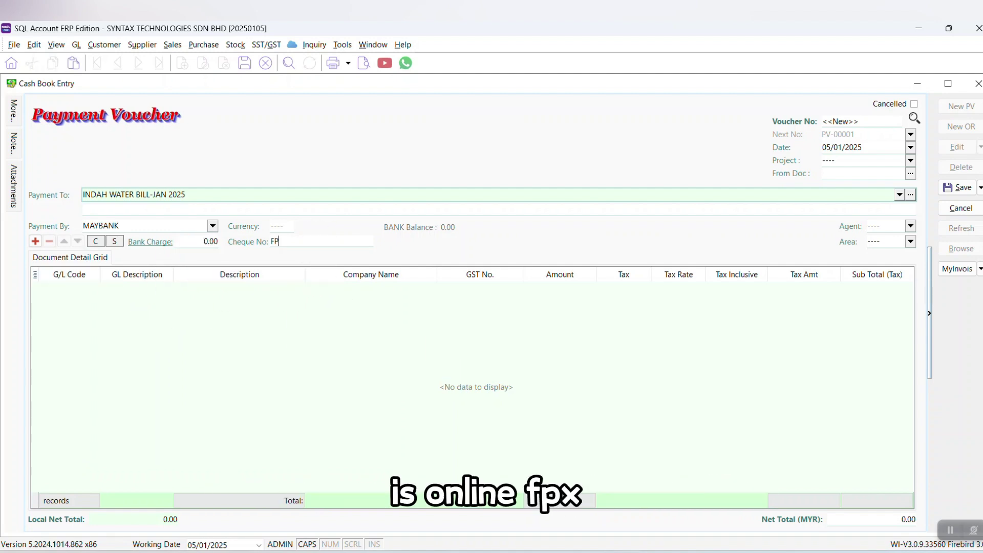
{"action": "type", "text": "X78778"}
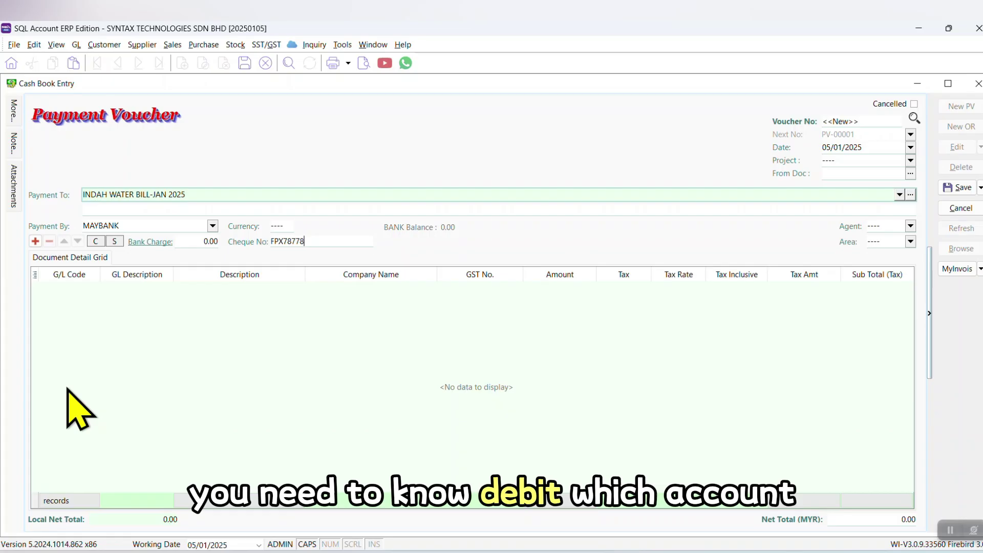
Add a detail line charged to G/L account 925-001 INDAH WATER
{"action": "left_click", "coordinate": [88, 286]}
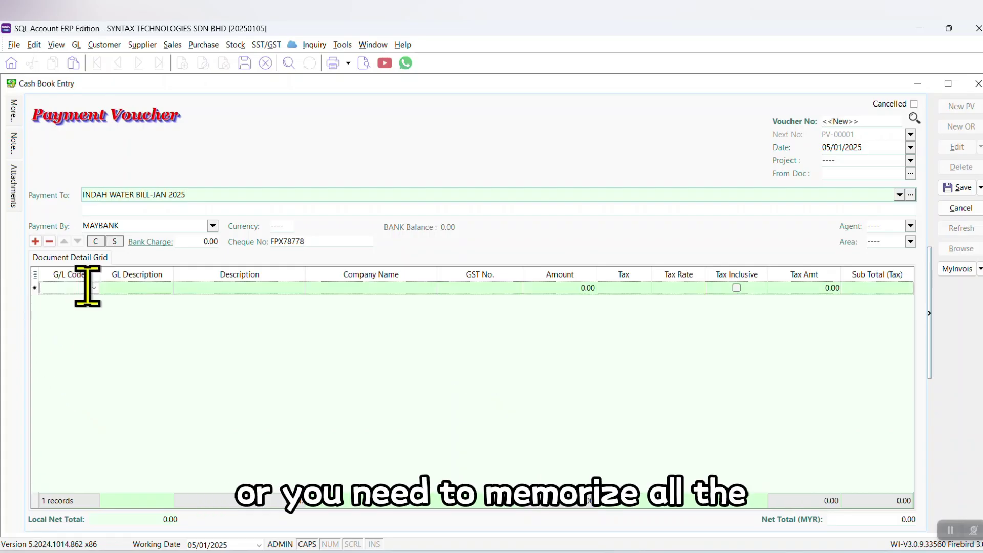
{"action": "left_click", "coordinate": [94, 288]}
{"action": "scroll", "coordinate": [164, 417], "scroll_direction": "down", "scroll_amount": 5}
{"action": "scroll", "coordinate": [169, 410], "scroll_direction": "up", "scroll_amount": 5}
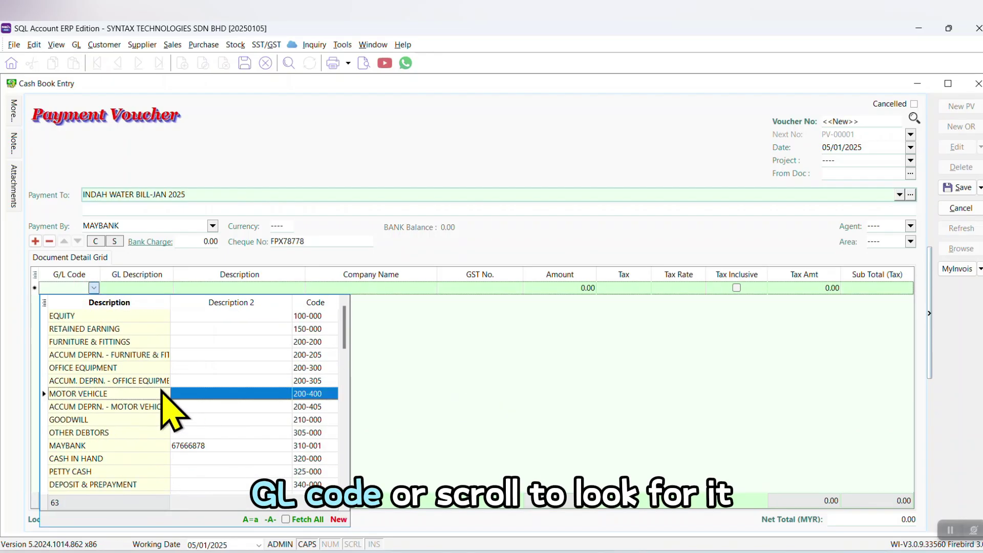
{"action": "left_click_drag", "start_coordinate": [100, 274], "coordinate": [157, 275]}
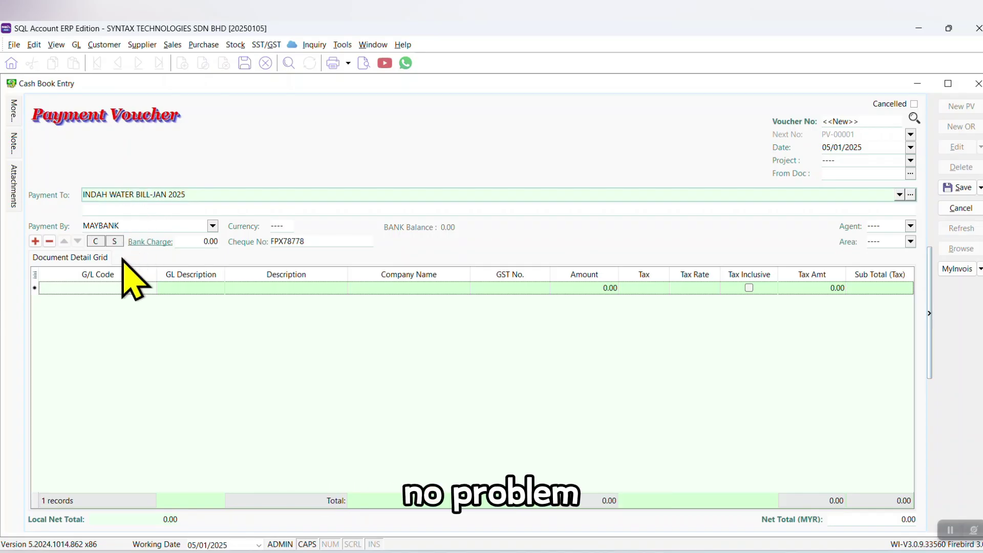
{"action": "left_click", "coordinate": [98, 287]}
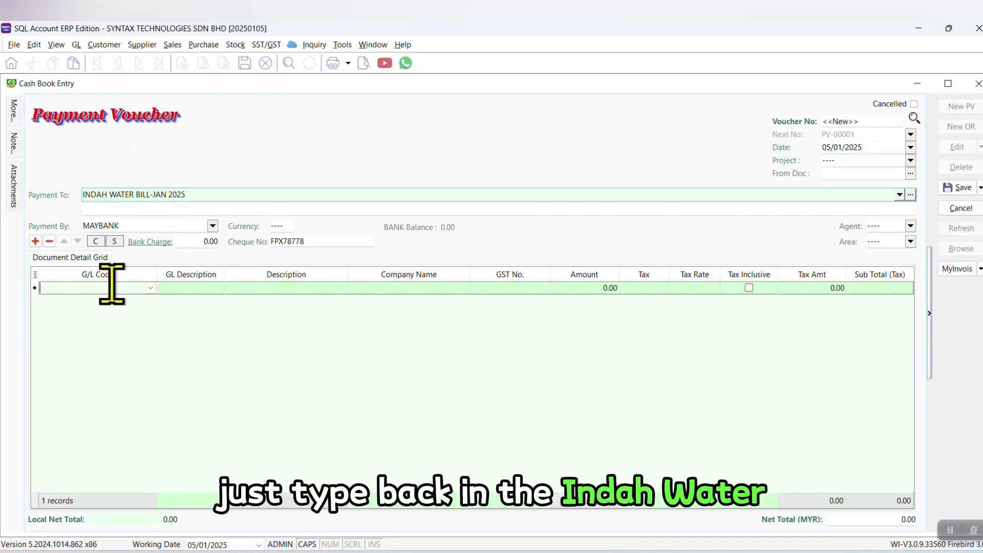
{"action": "type", "text": "IND"}
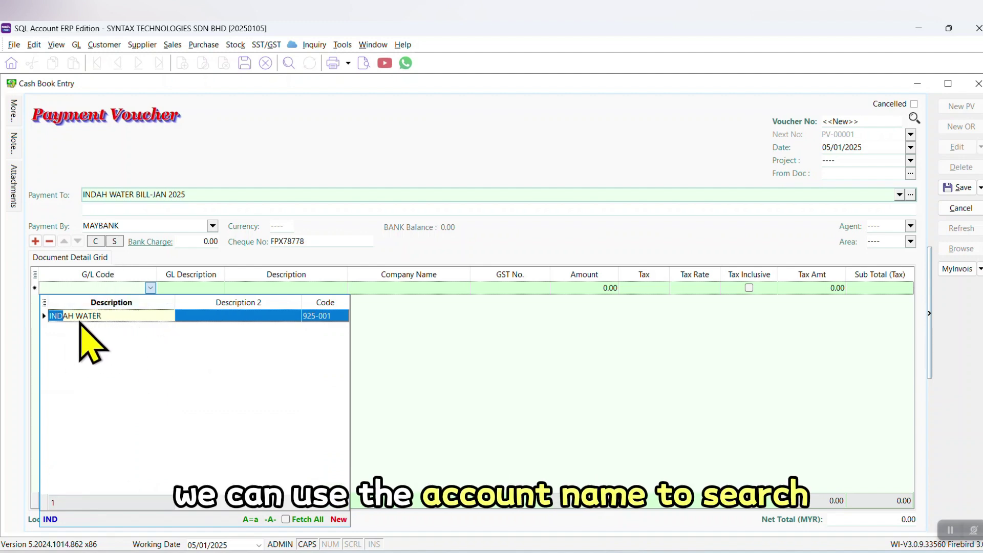
{"action": "double_click", "coordinate": [84, 316]}
{"action": "key", "text": "Tab"}
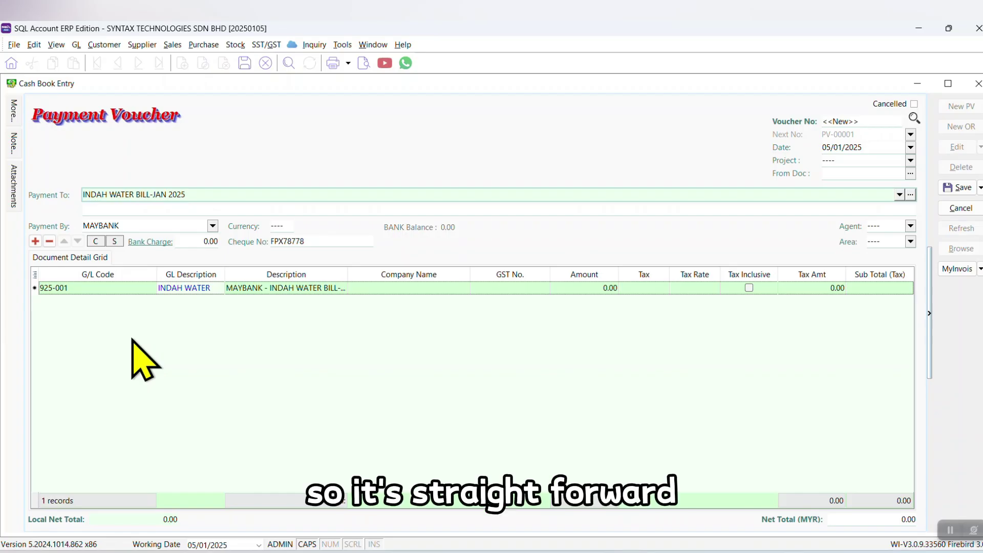
Enter 25.00 as the line amount and save voucher PV-00001
{"action": "left_click", "coordinate": [577, 290]}
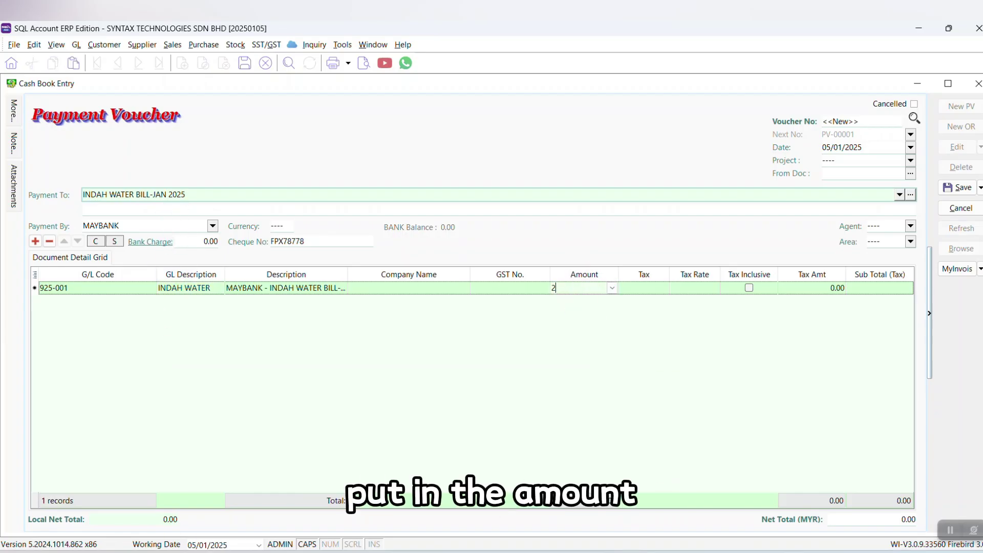
{"action": "type", "text": "25"}
{"action": "left_click", "coordinate": [954, 188]}
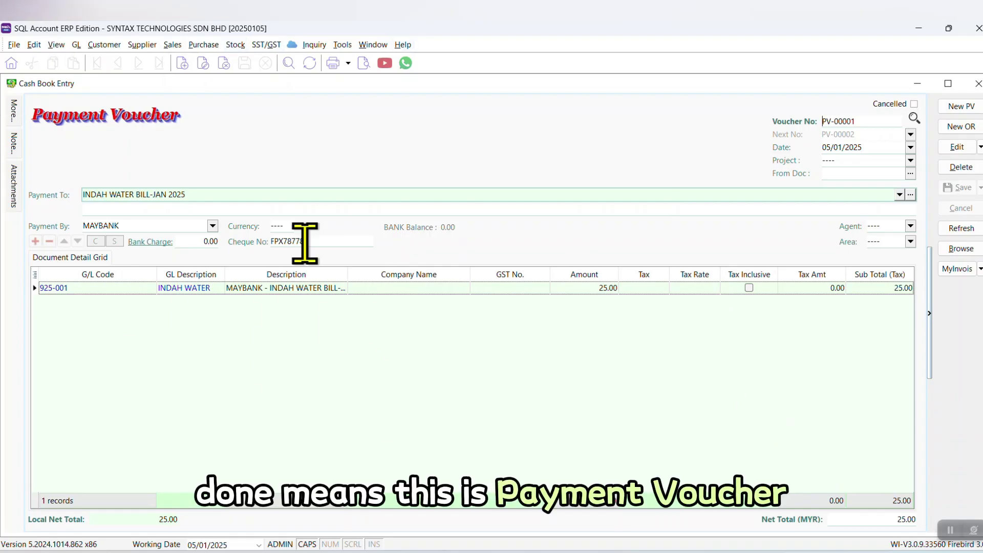
Preview the saved voucher, then view its double entry
{"action": "left_click", "coordinate": [364, 63]}
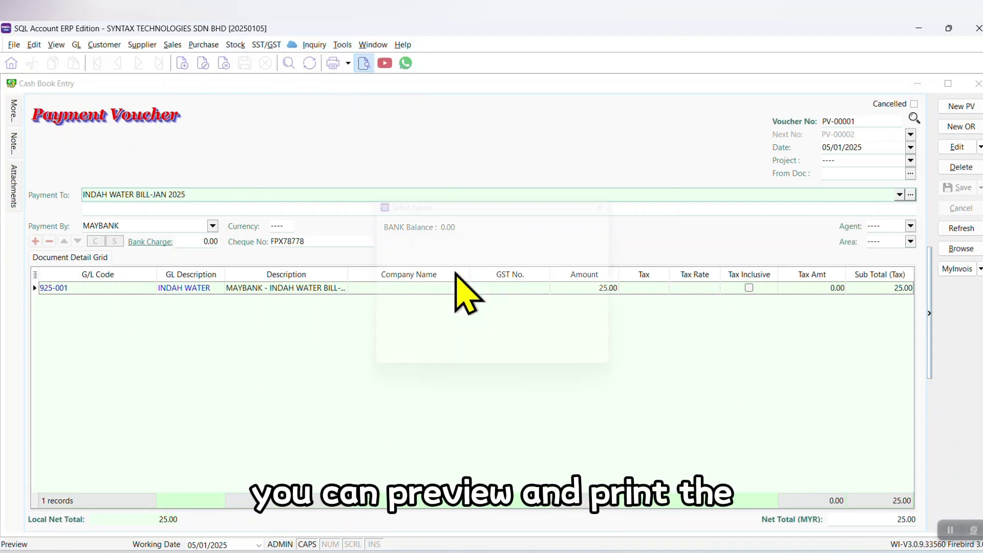
{"action": "left_click", "coordinate": [464, 262]}
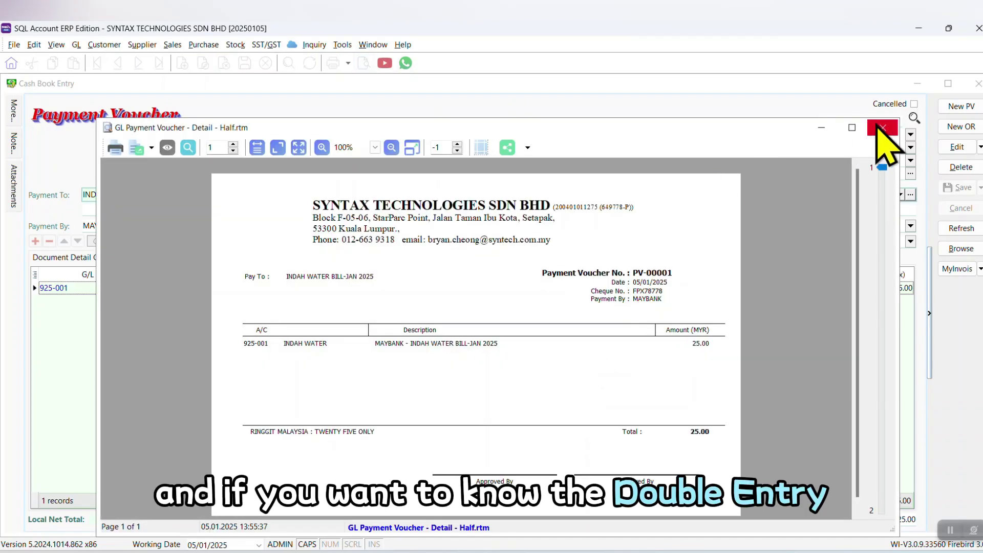
{"action": "left_click", "coordinate": [889, 125]}
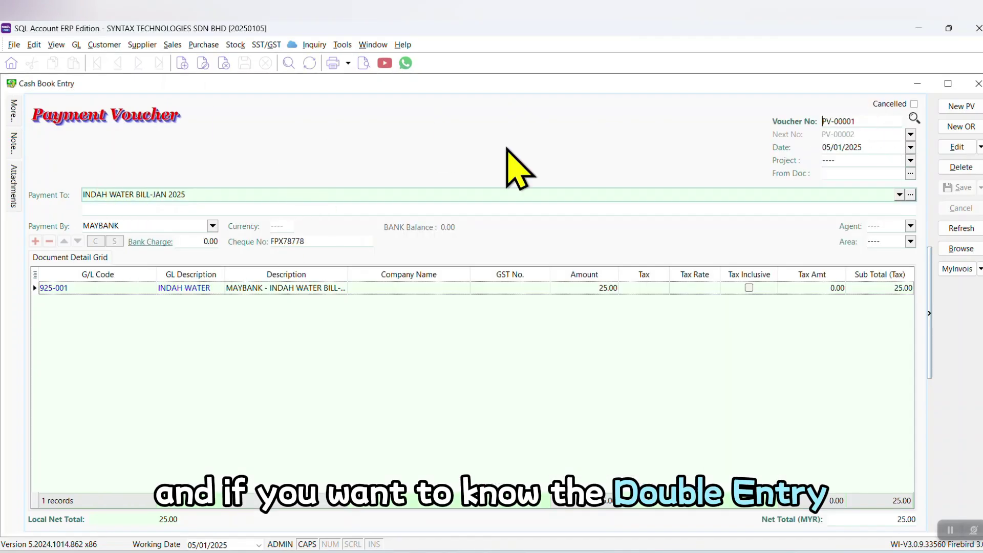
{"action": "right_click", "coordinate": [275, 115]}
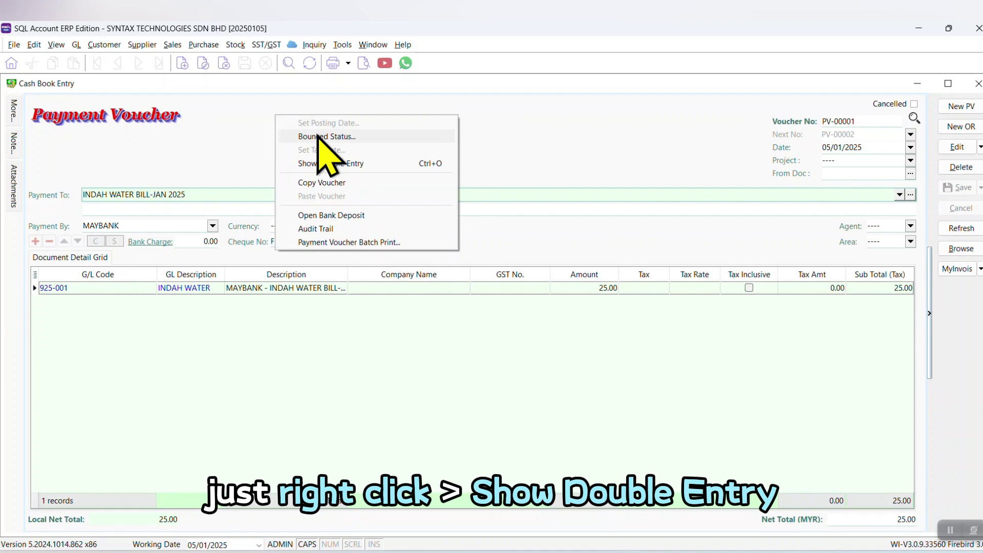
{"action": "left_click", "coordinate": [336, 164]}
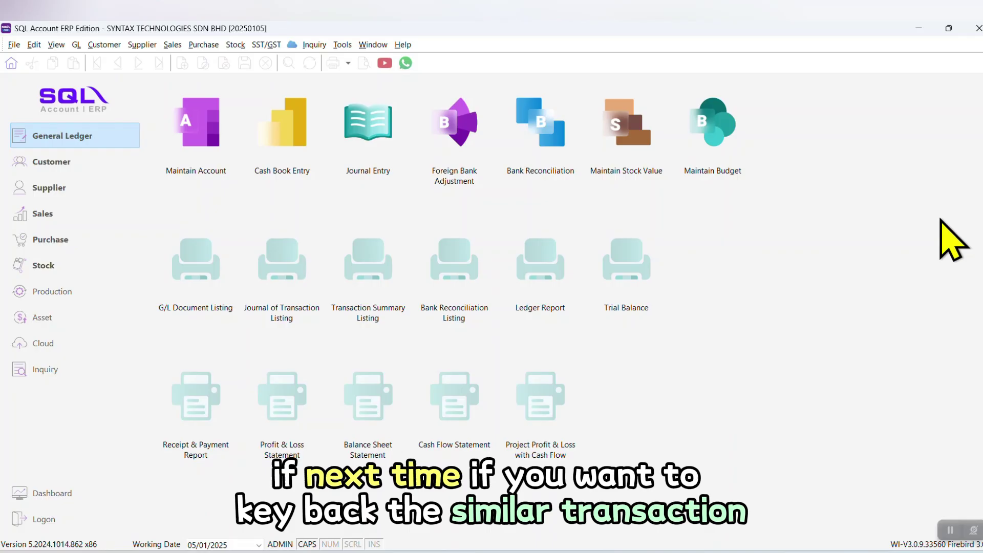
Copy voucher PV-00001 and paste it into a new payment voucher
{"action": "left_click", "coordinate": [290, 125]}
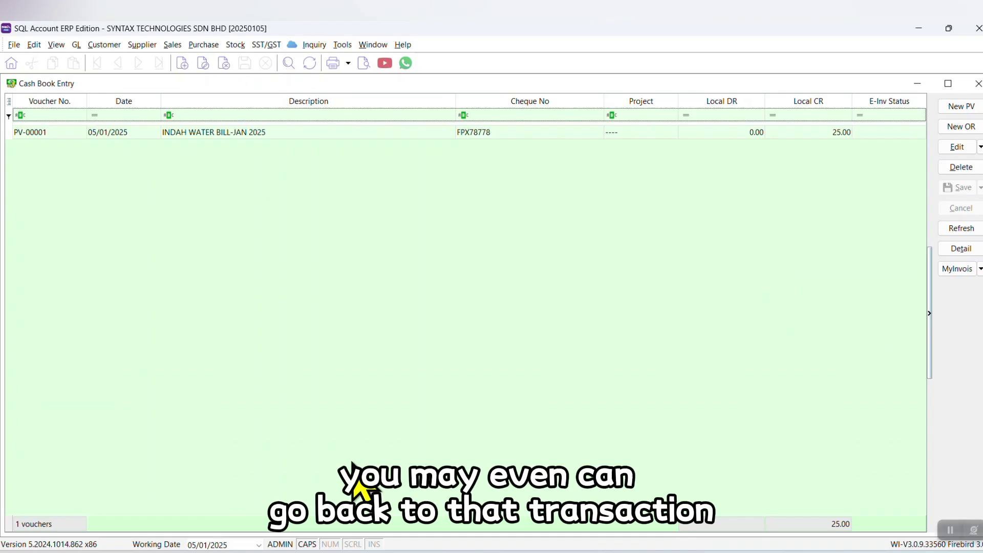
{"action": "double_click", "coordinate": [179, 133]}
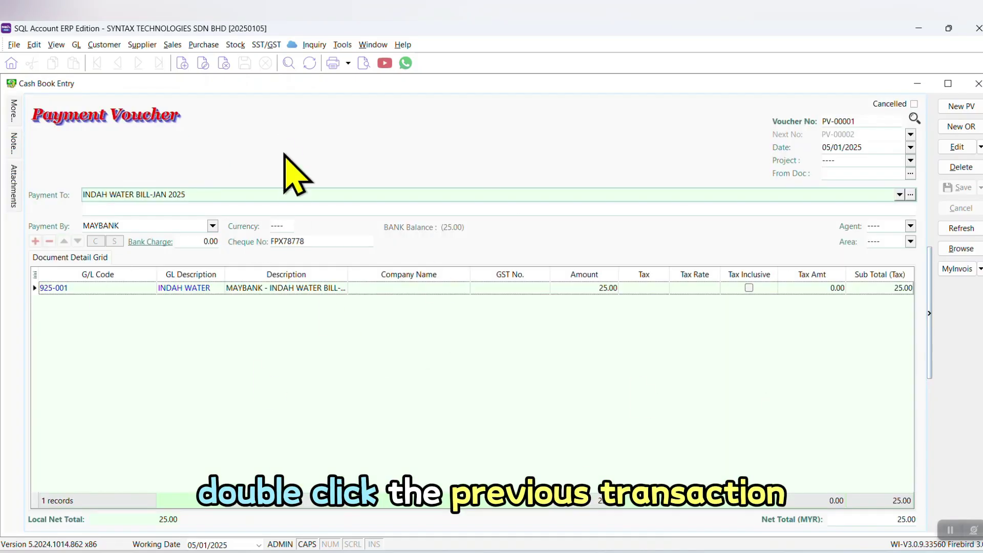
{"action": "right_click", "coordinate": [301, 128]}
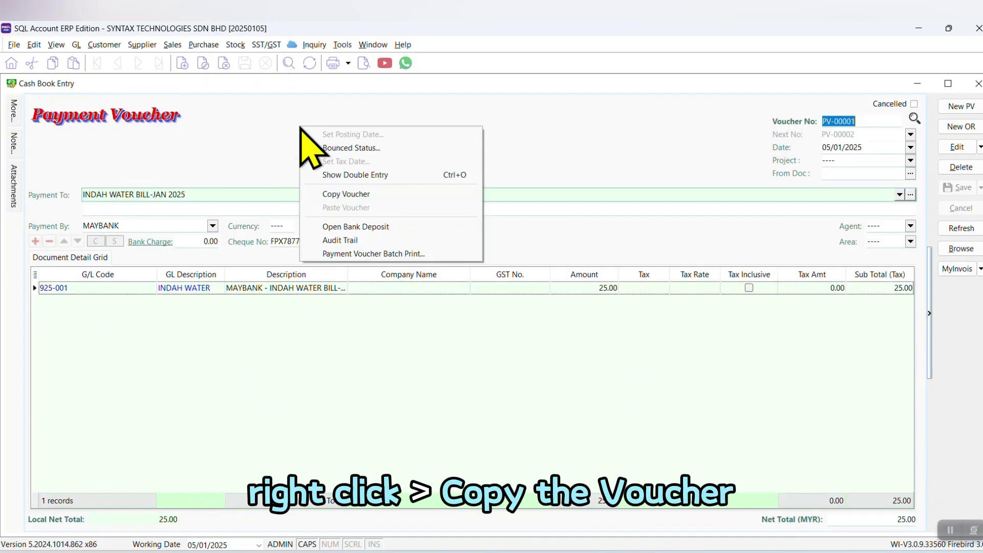
{"action": "left_click", "coordinate": [377, 193]}
{"action": "left_click", "coordinate": [963, 108]}
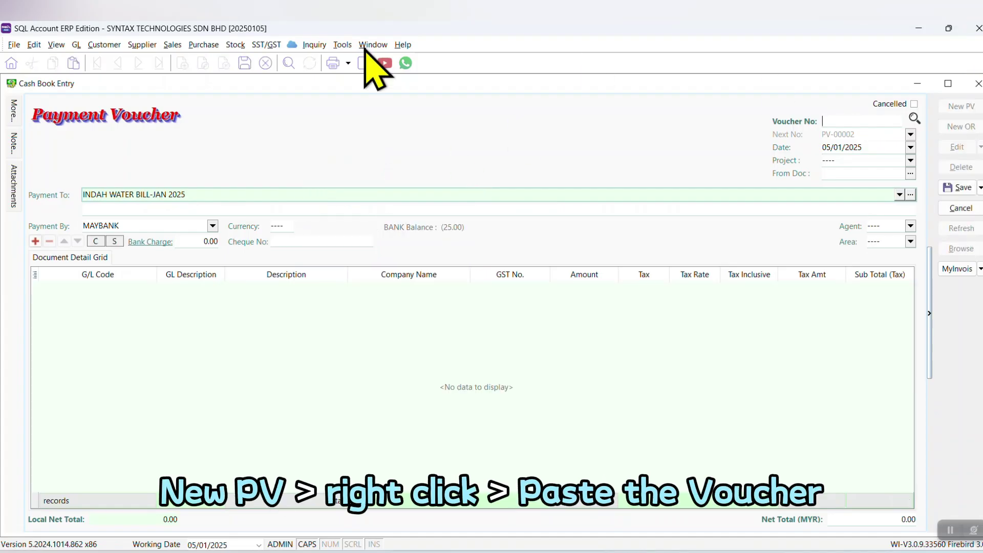
{"action": "right_click", "coordinate": [226, 124]}
{"action": "left_click", "coordinate": [256, 204]}
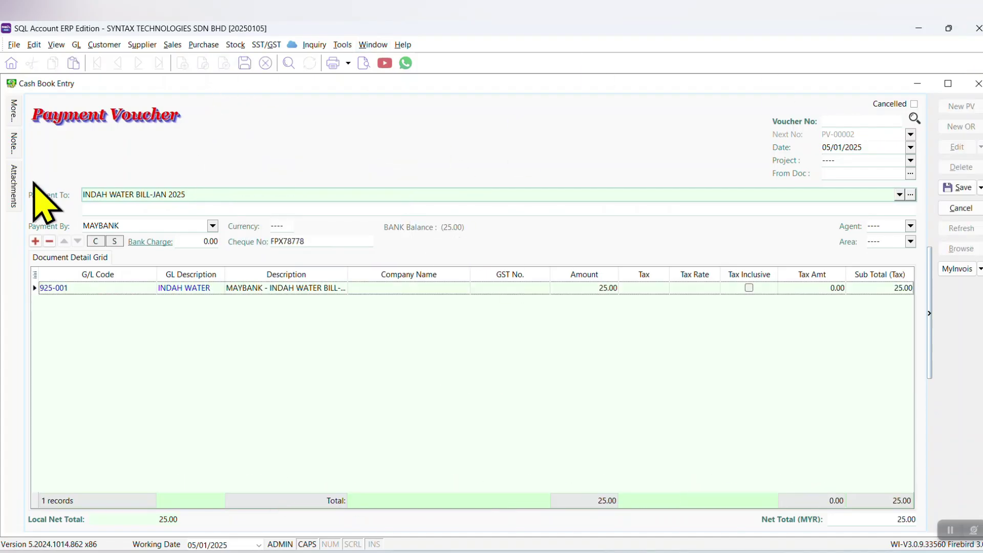
Change the payee to INDAH WATER BILL-FEB 2025 and the cheque number to FPX723232
{"action": "left_click_drag", "start_coordinate": [152, 195], "coordinate": [537, 208]}
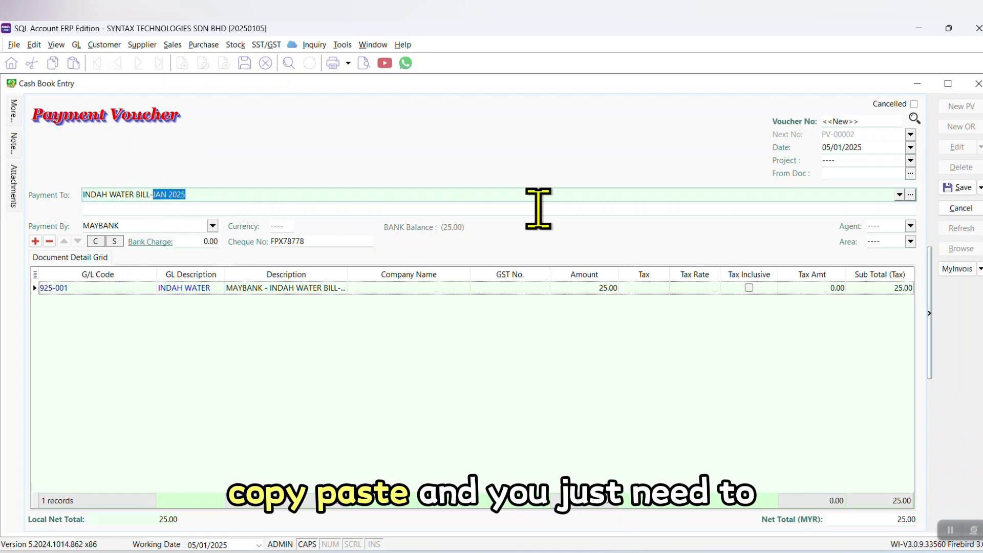
{"action": "type", "text": "FEB "}
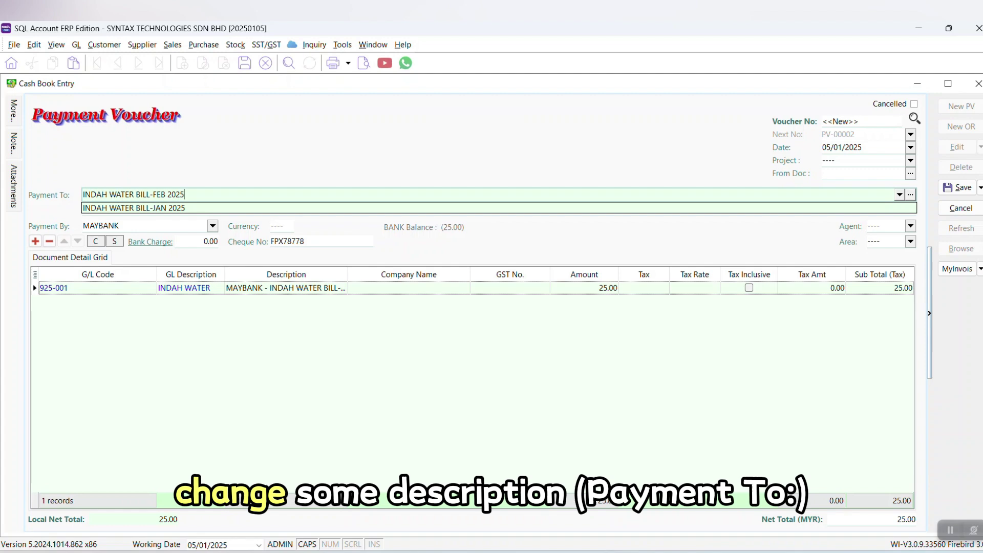
{"action": "type", "text": "2025"}
{"action": "left_click", "coordinate": [643, 186]}
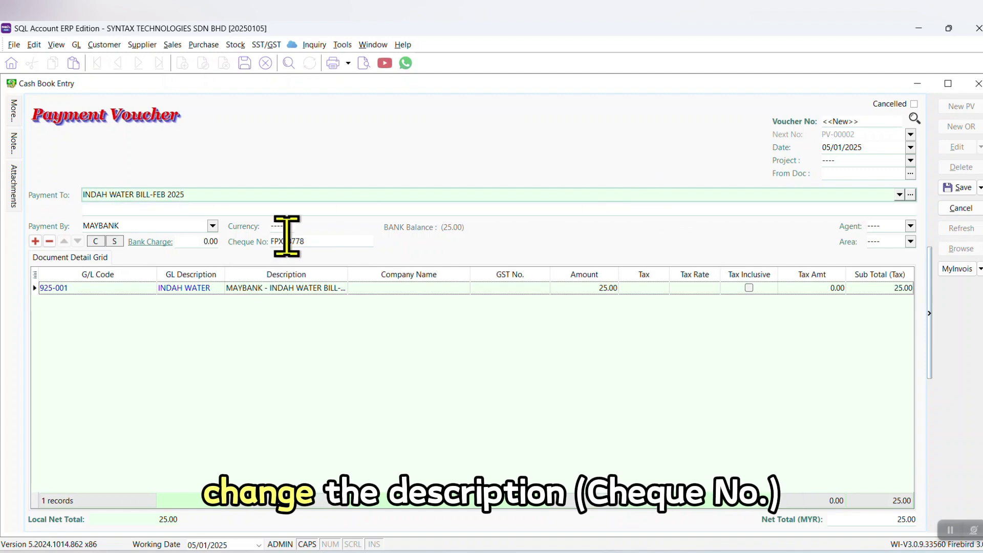
{"action": "left_click_drag", "start_coordinate": [286, 238], "coordinate": [441, 276]}
{"action": "type", "text": "23232"}
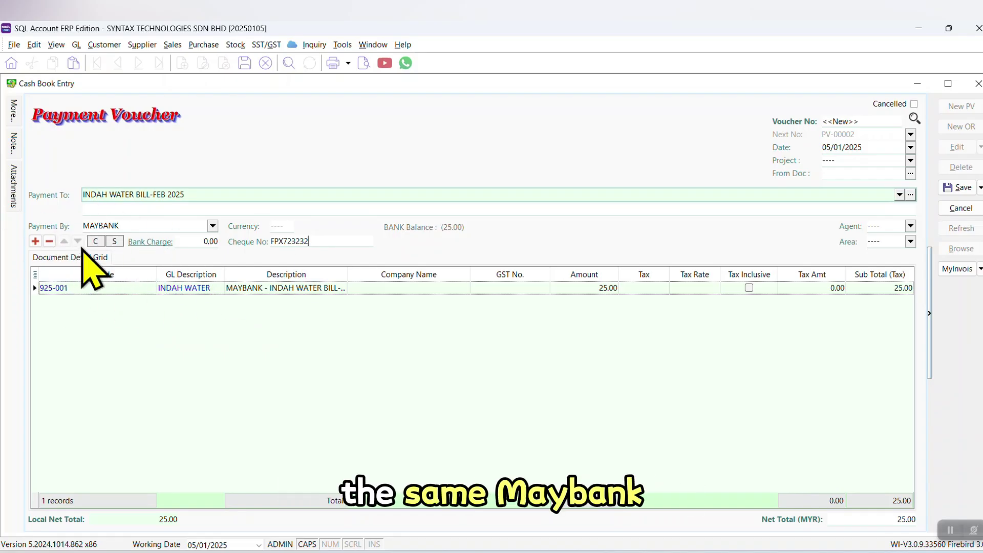
Change the line description to FEB 2025 and the amount to 30.00
{"action": "left_click_drag", "start_coordinate": [347, 274], "coordinate": [449, 277]}
{"action": "left_click", "coordinate": [350, 288]}
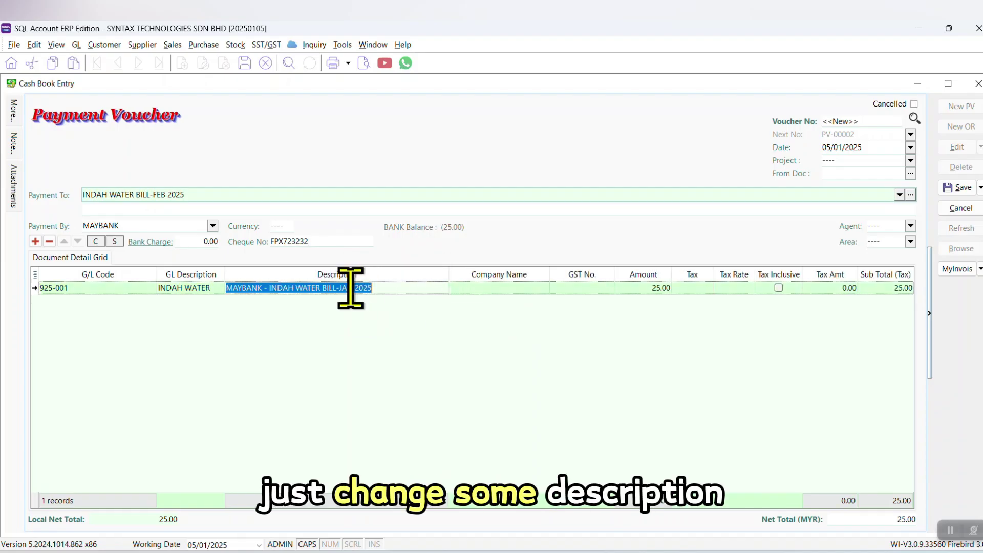
{"action": "left_click_drag", "start_coordinate": [342, 289], "coordinate": [605, 318]}
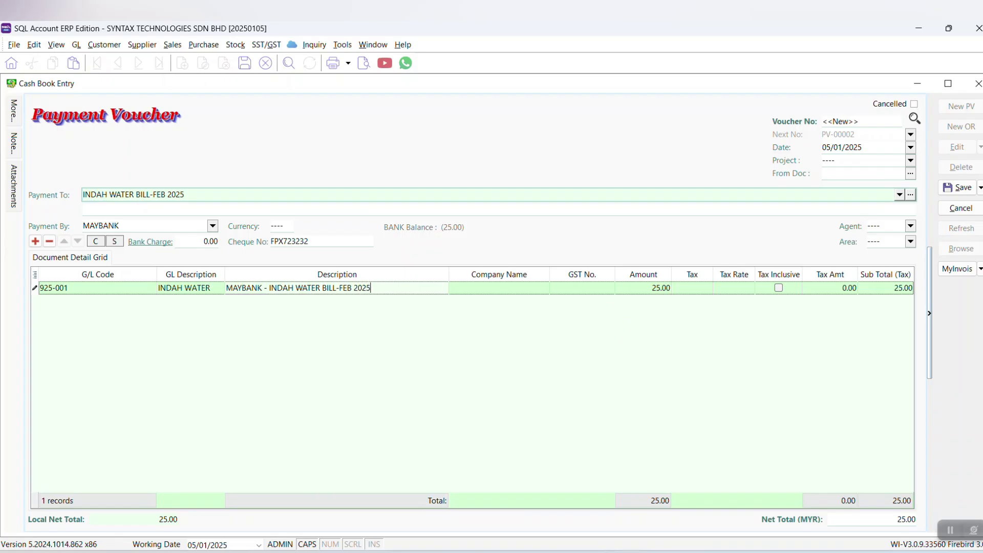
{"action": "left_click", "coordinate": [636, 288]}
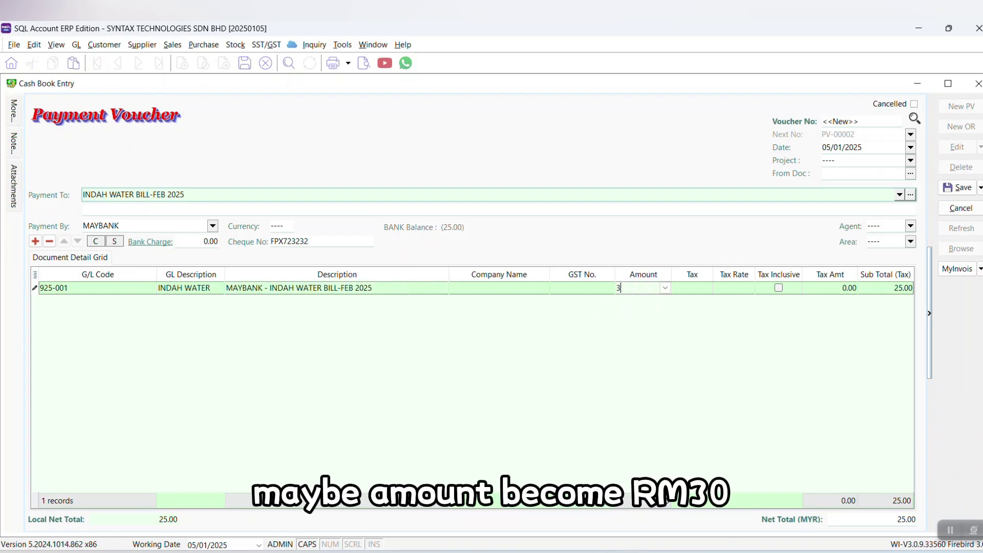
{"action": "type", "text": "30"}
{"action": "key", "text": "Return"}
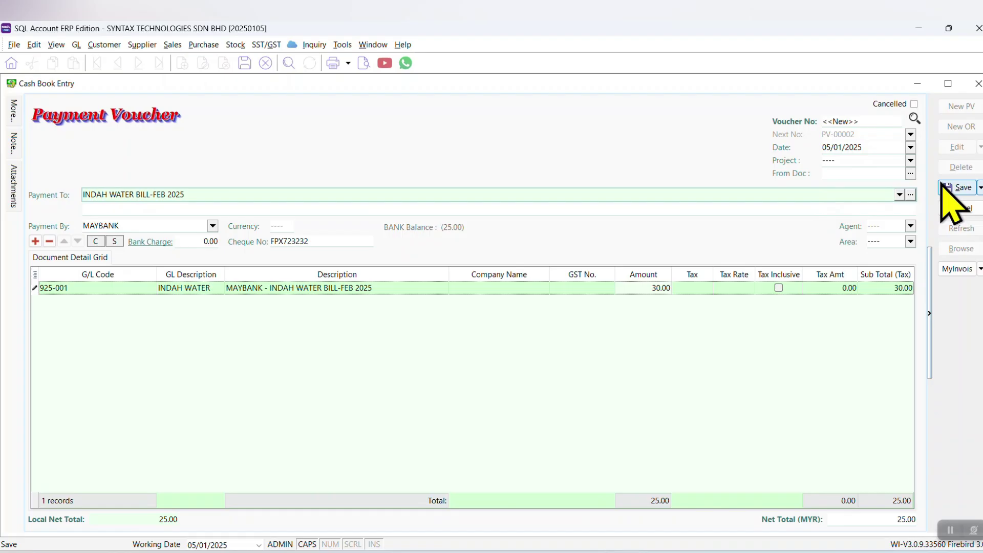
Save voucher PV-00002, check its double entry, and go back to the voucher list
{"action": "left_click", "coordinate": [947, 187]}
{"action": "right_click", "coordinate": [552, 139]}
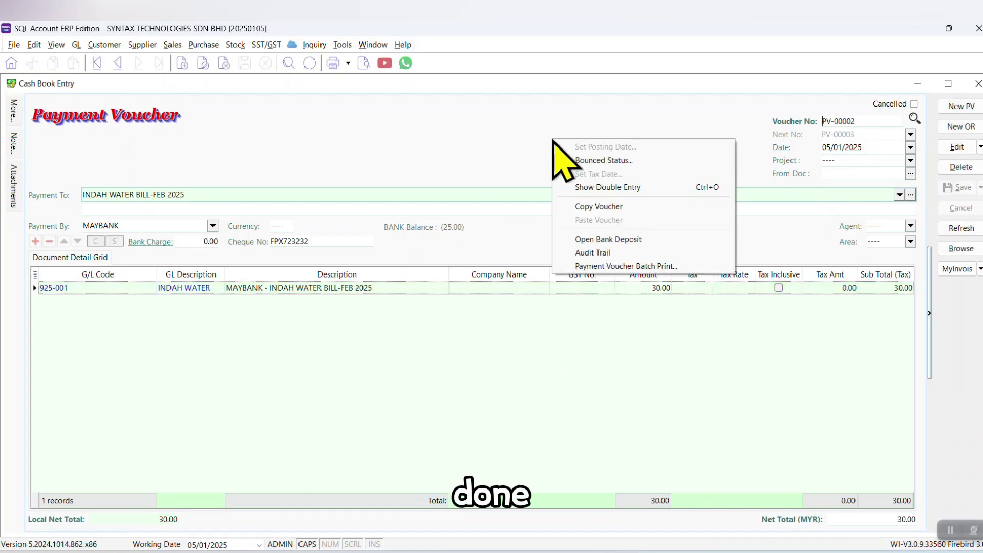
{"action": "left_click", "coordinate": [594, 185]}
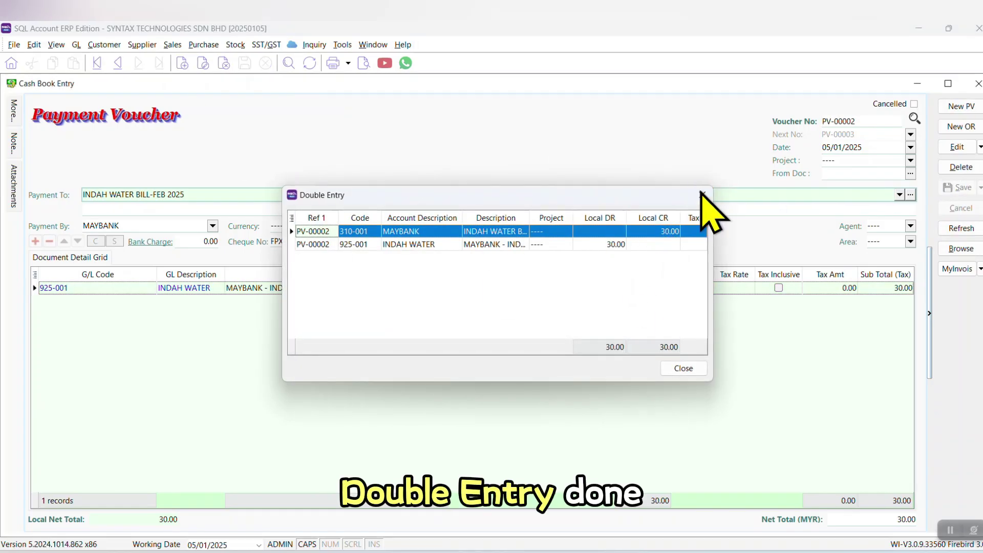
{"action": "left_click", "coordinate": [700, 193]}
{"action": "left_click", "coordinate": [962, 248]}
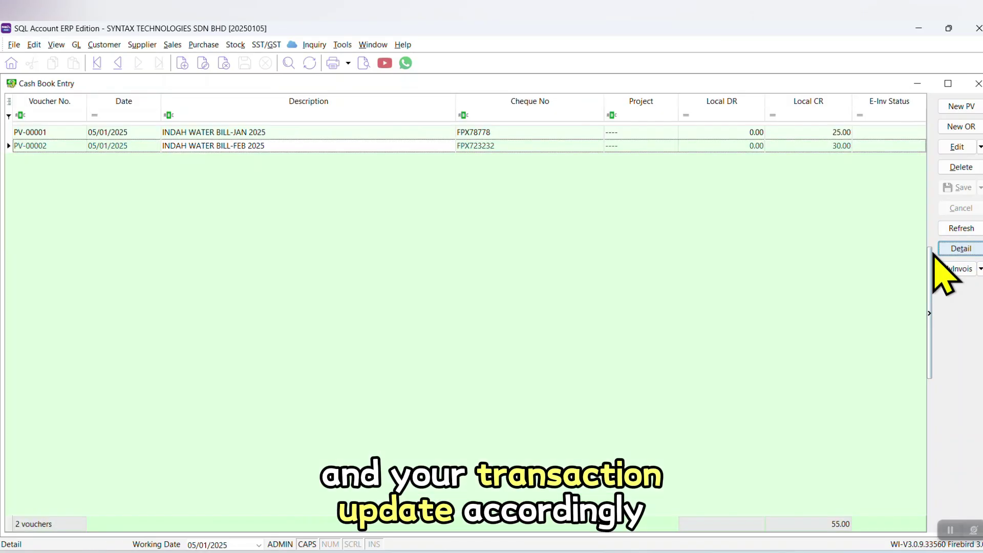